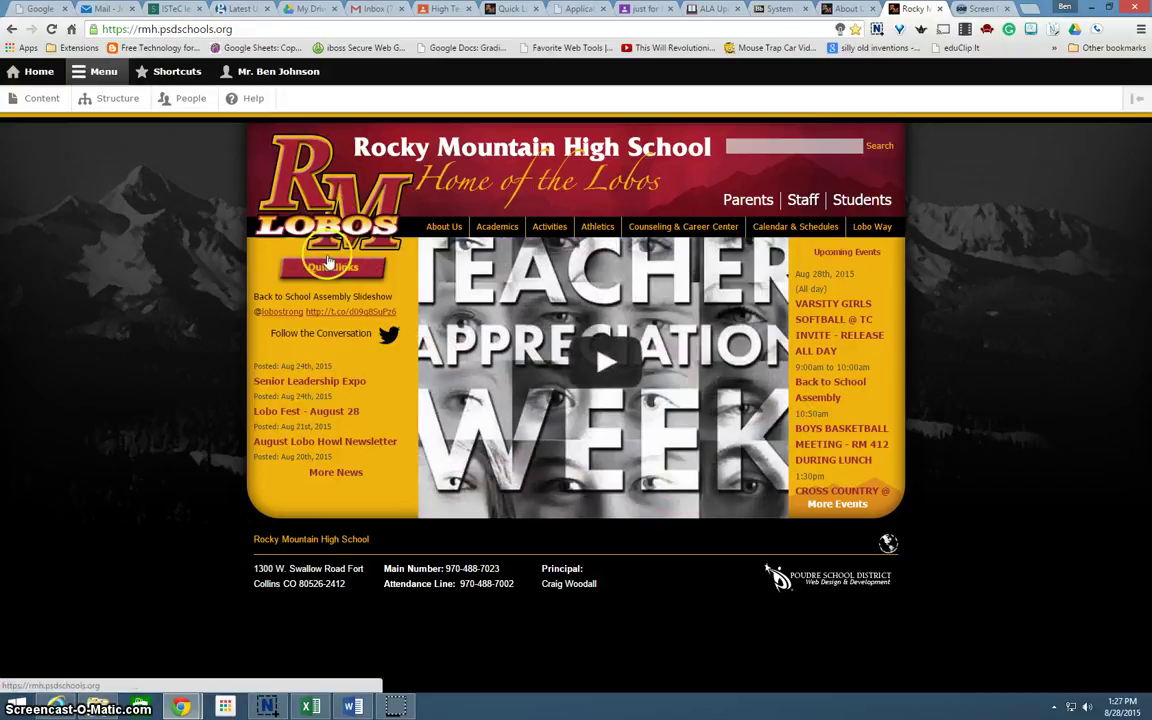
Go to Rocky Mountain High School's Quicklinks page and follow its Google Classroom link
{"action": "left_click", "coordinate": [332, 268]}
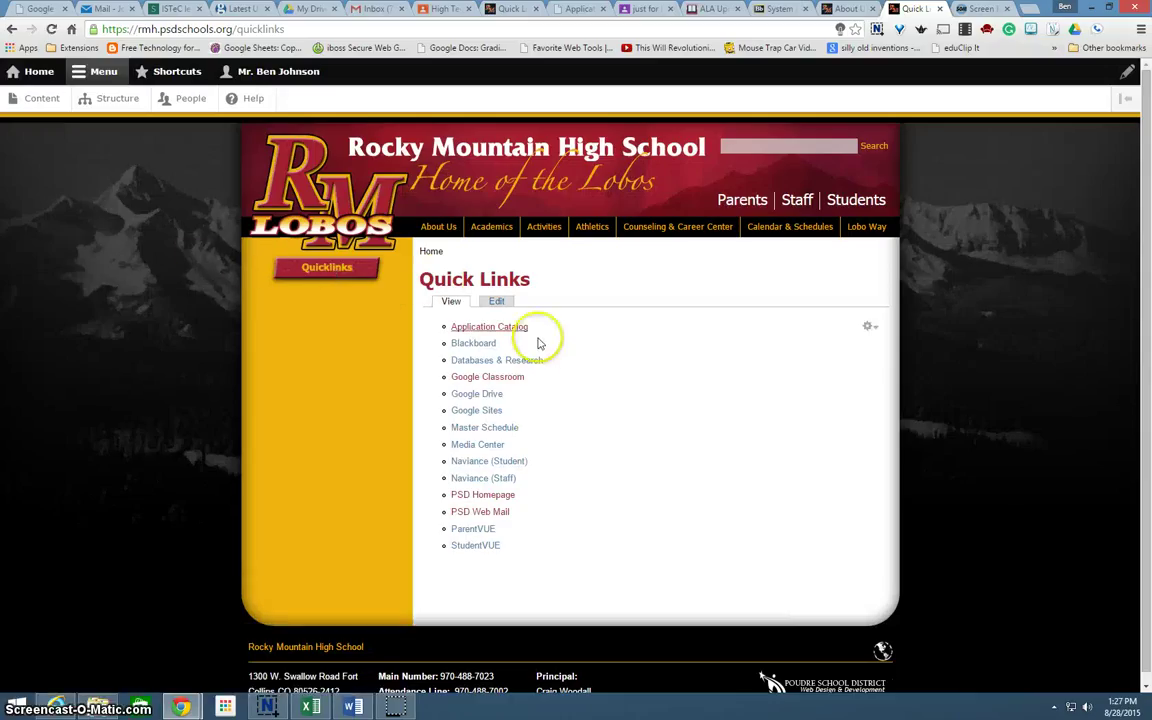
{"action": "left_click", "coordinate": [495, 377]}
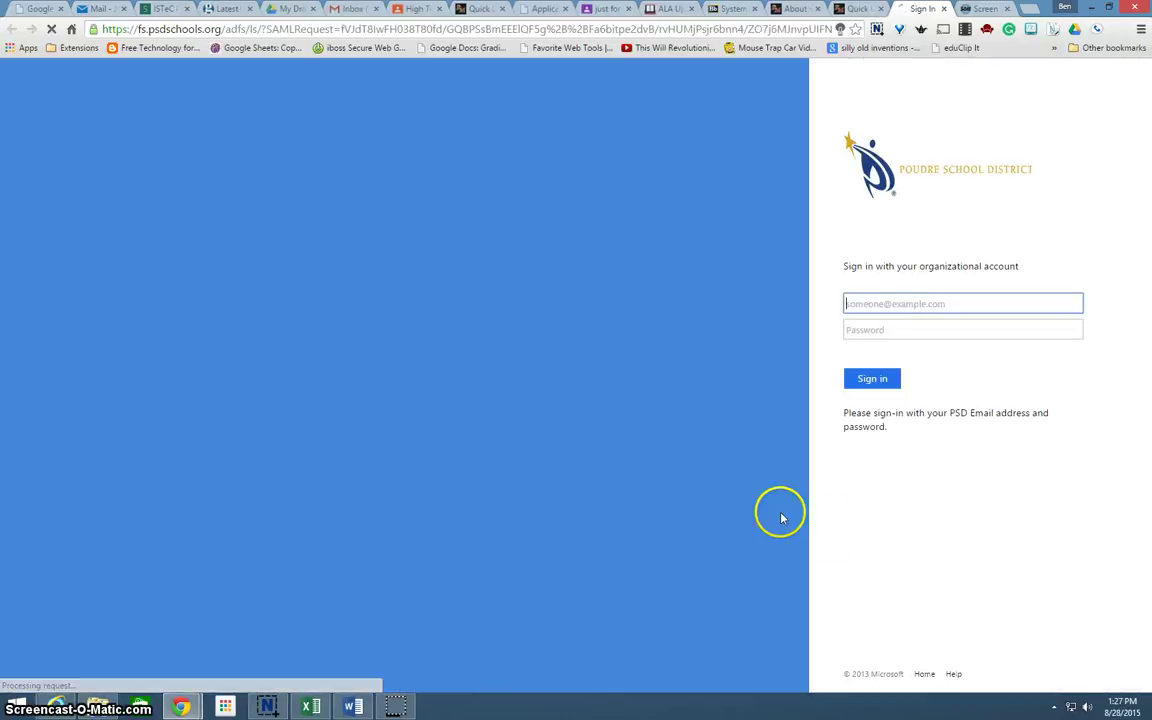
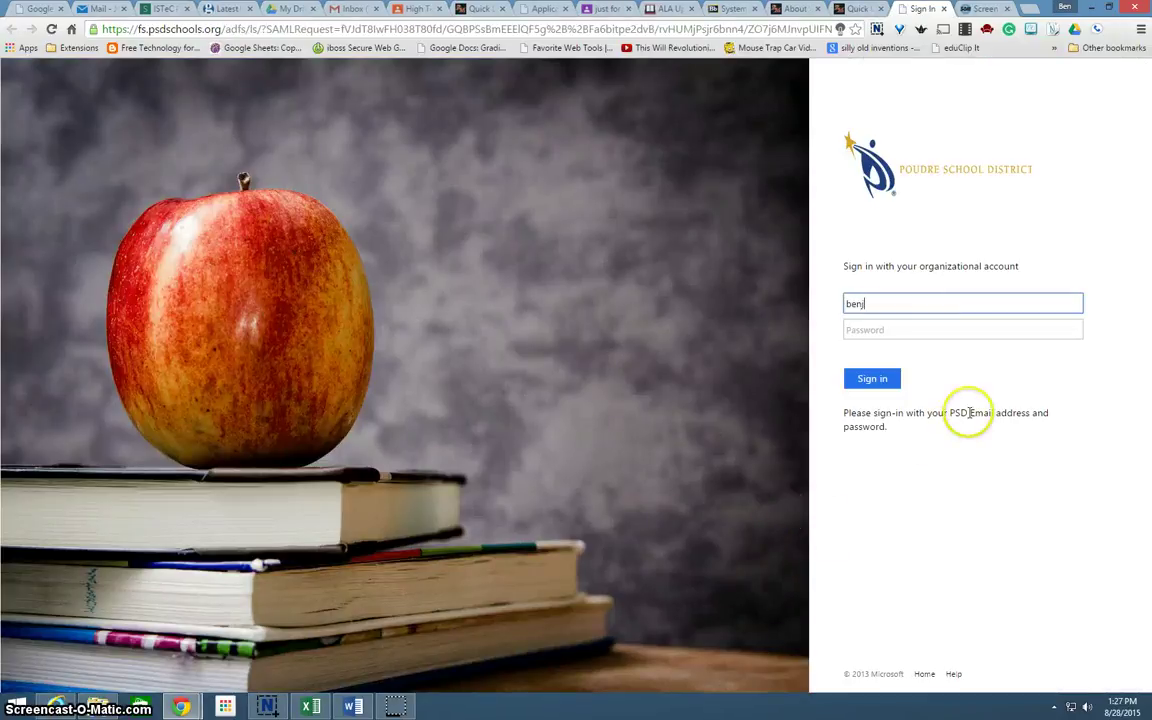
Sign in to the Poudre School District page with the school email address and account password
{"action": "key", "text": "Tab"}
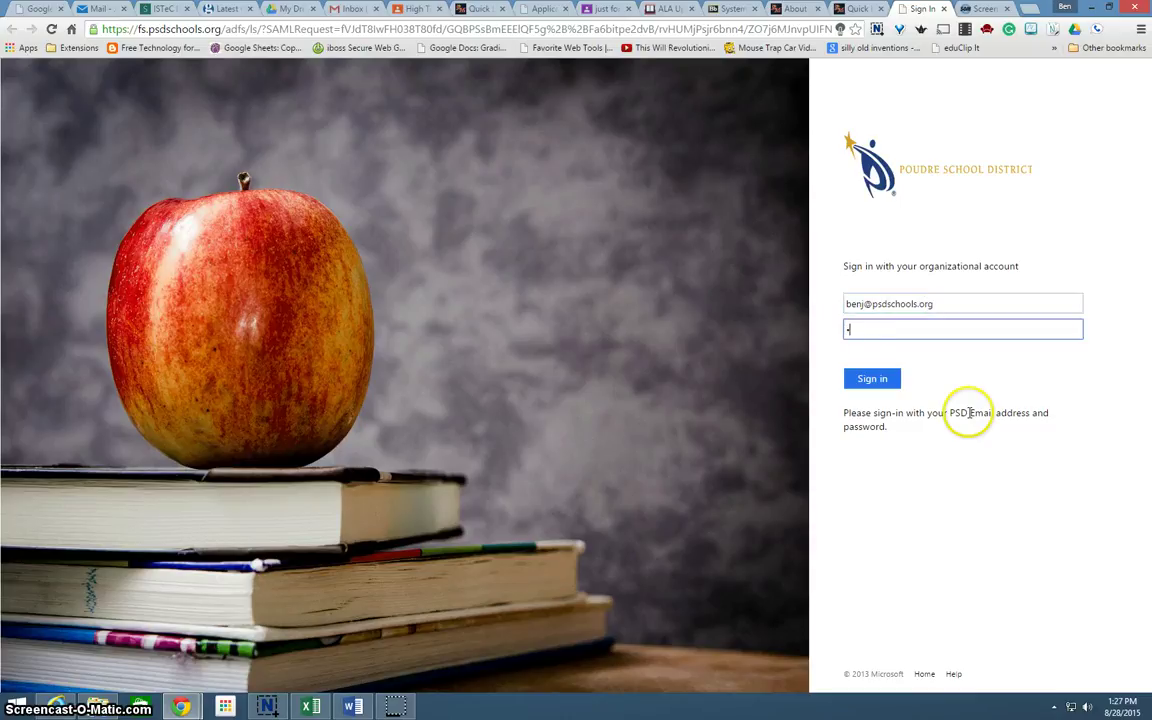
{"action": "type", "text": "•"}
{"action": "key", "text": "Return"}
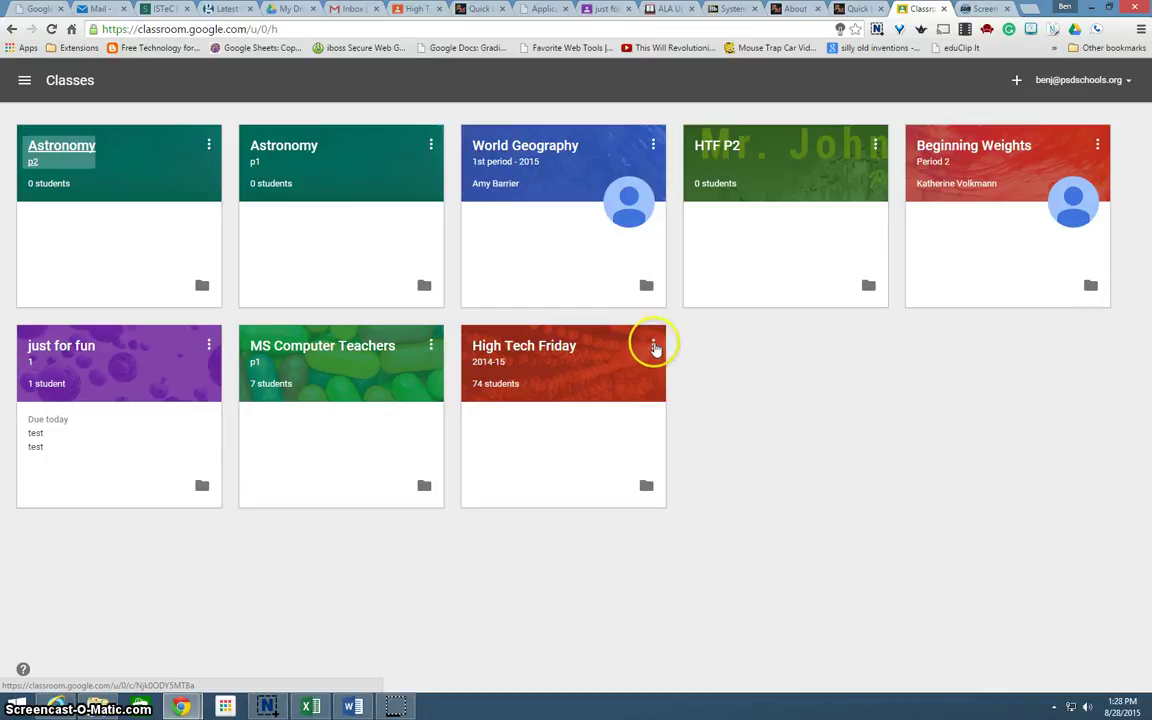
Create a new class named Astronomy with section 4 from the + menu
{"action": "left_click", "coordinate": [431, 346]}
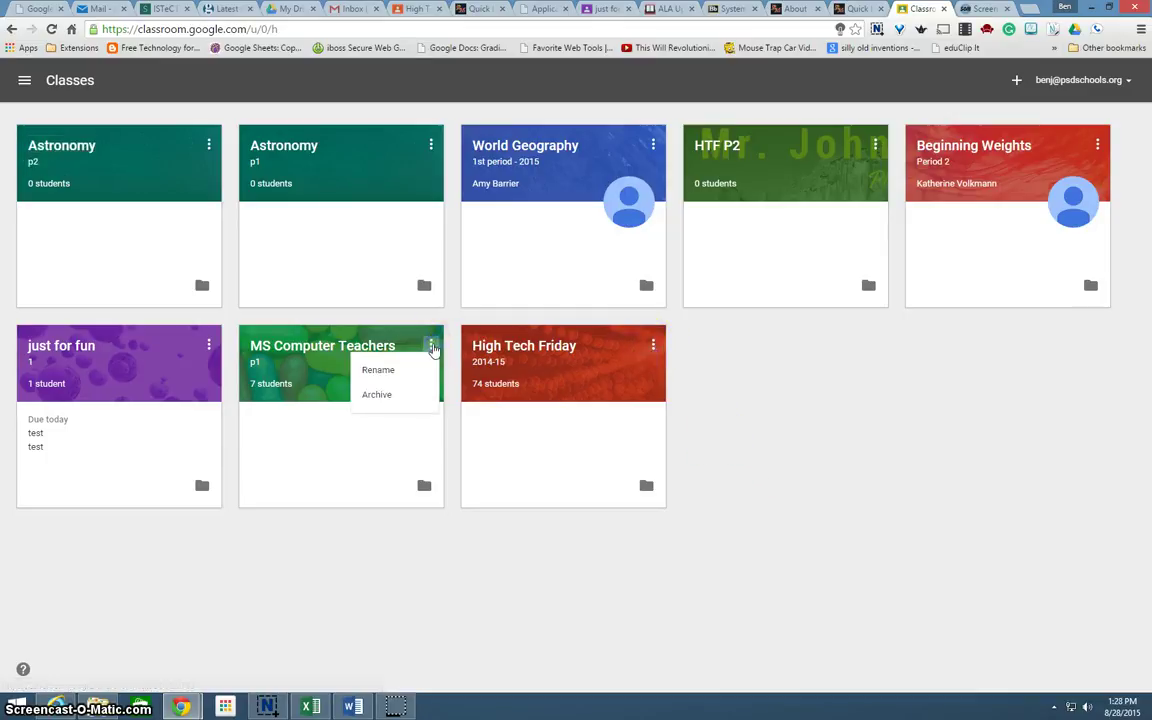
{"action": "left_click", "coordinate": [846, 376]}
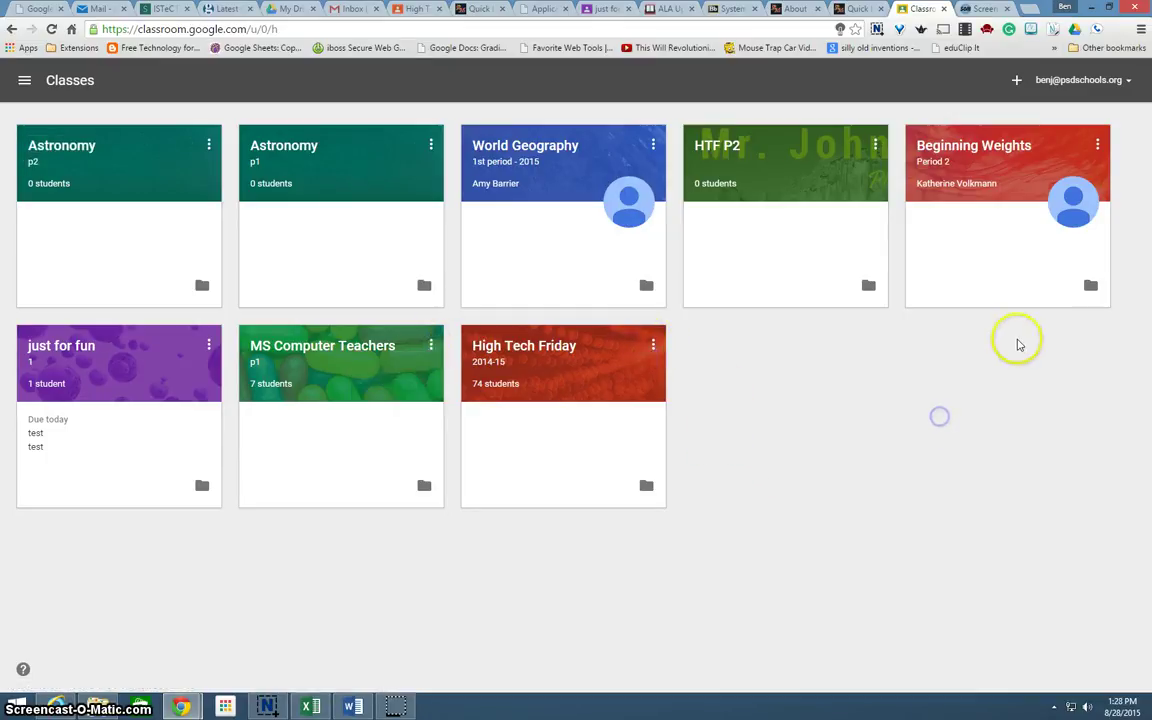
{"action": "left_click", "coordinate": [1016, 80]}
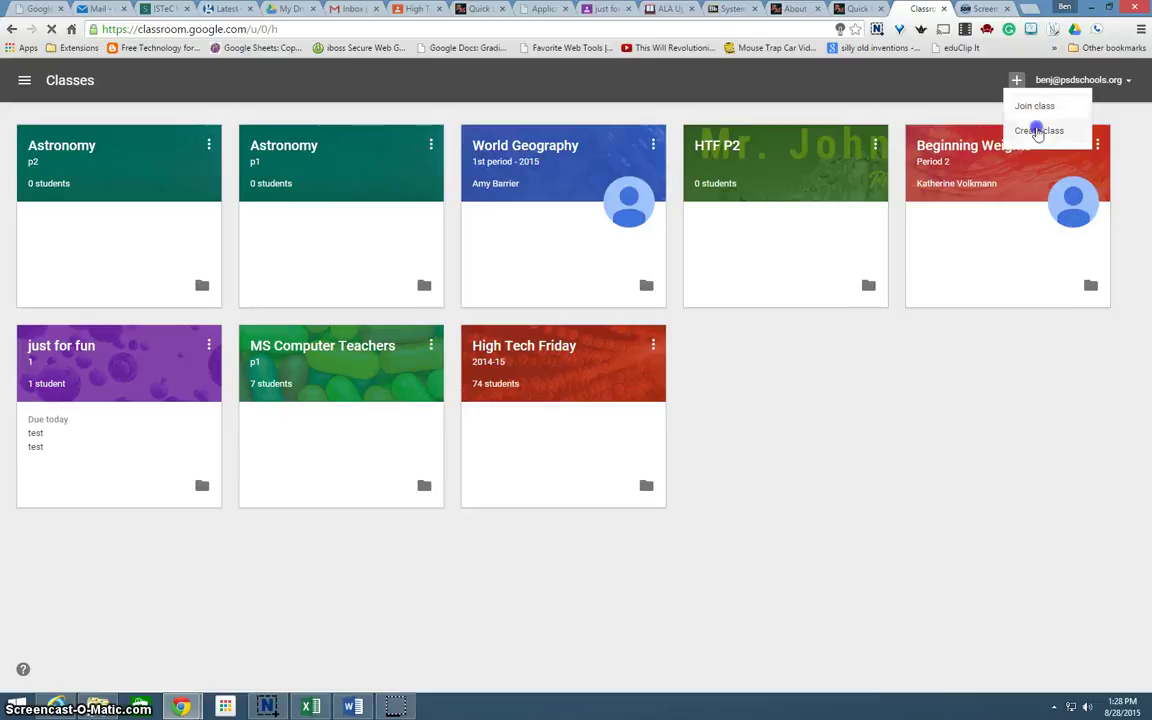
{"action": "left_click", "coordinate": [1038, 130]}
{"action": "type", "text": "A"}
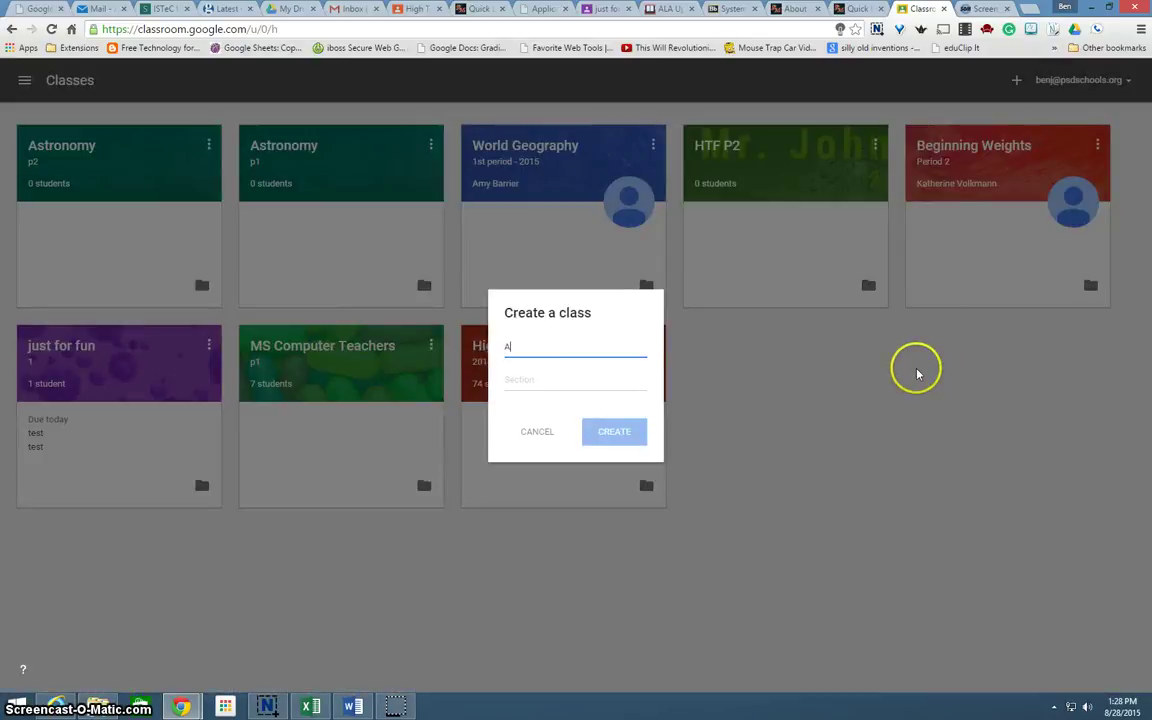
{"action": "type", "text": "stronomy"}
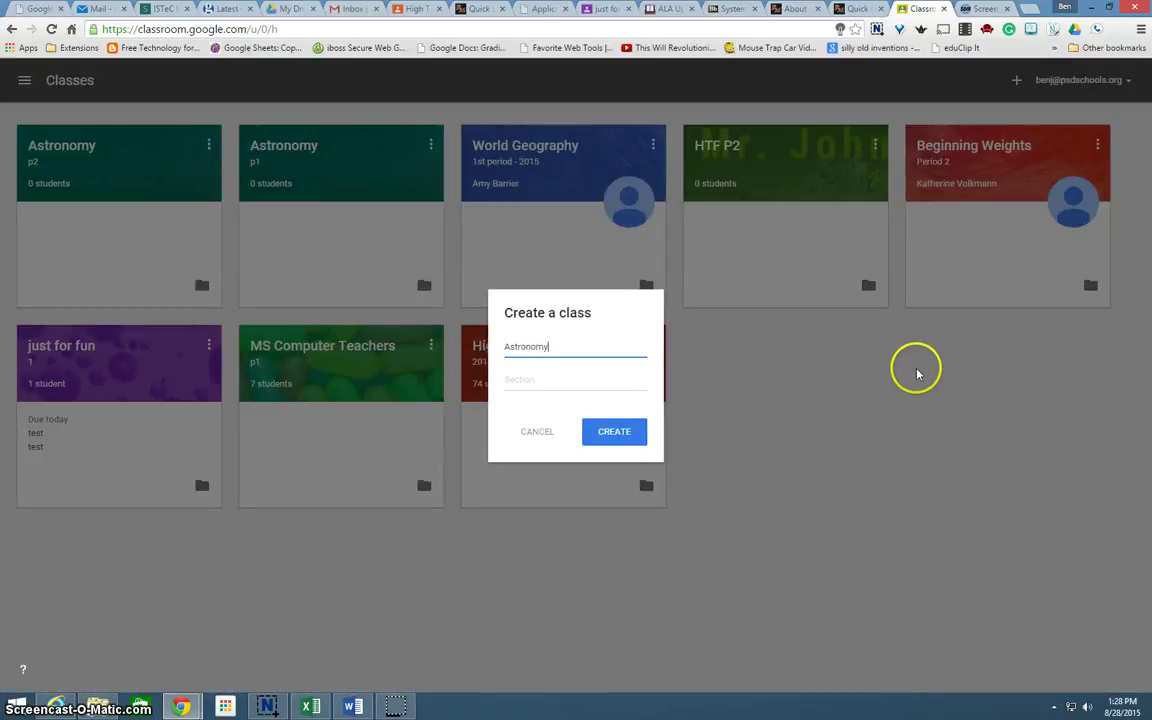
{"action": "key", "text": "Tab"}
{"action": "type", "text": "4"}
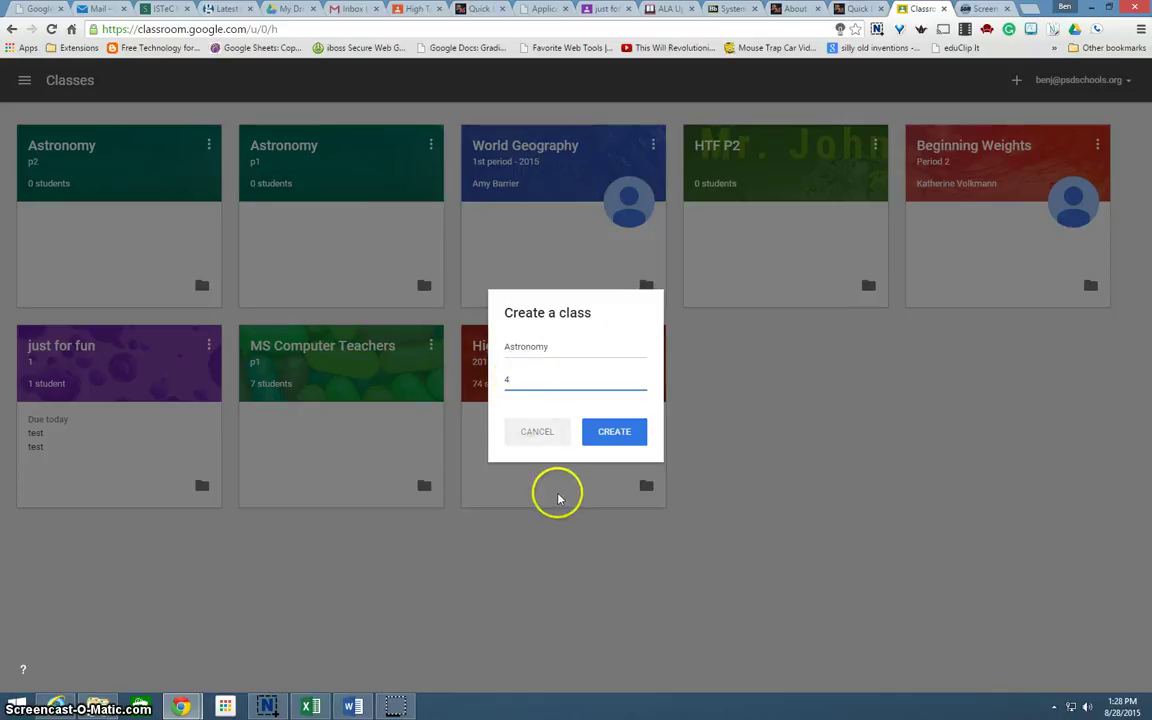
{"action": "left_click", "coordinate": [617, 435]}
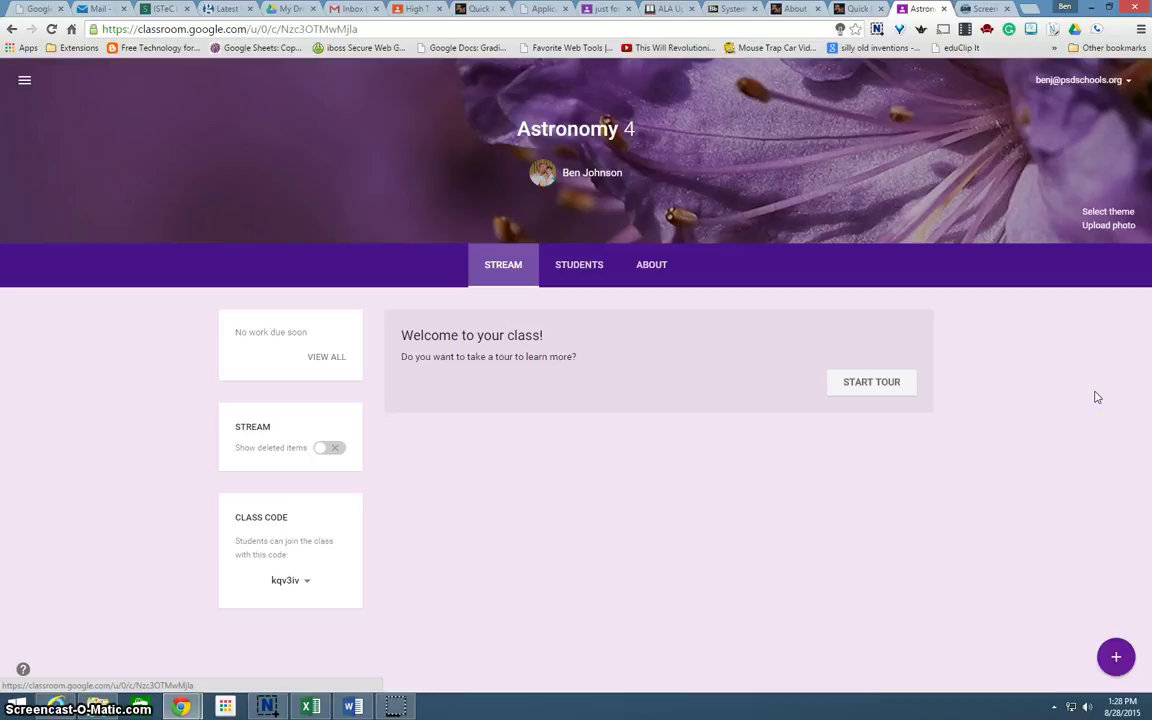
Pick the starry night-sky image from the theme Gallery and apply it as the class theme
{"action": "left_click", "coordinate": [1114, 213]}
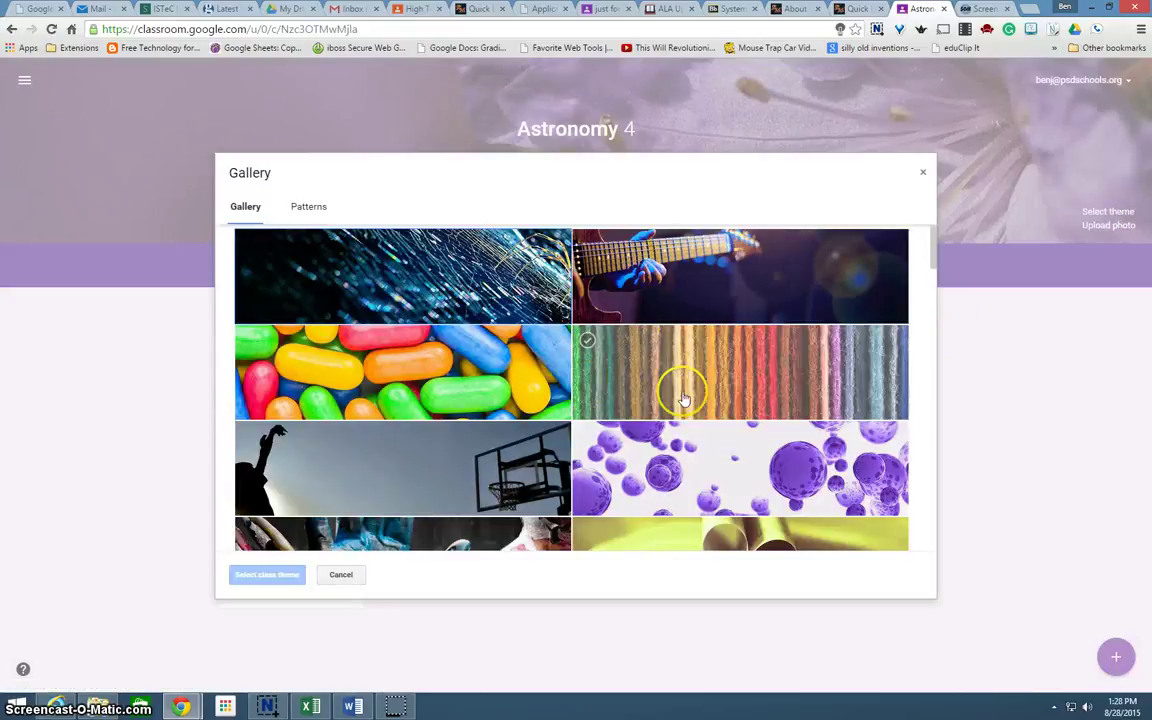
{"action": "scroll", "coordinate": [620, 472], "scroll_direction": "down", "scroll_amount": 5}
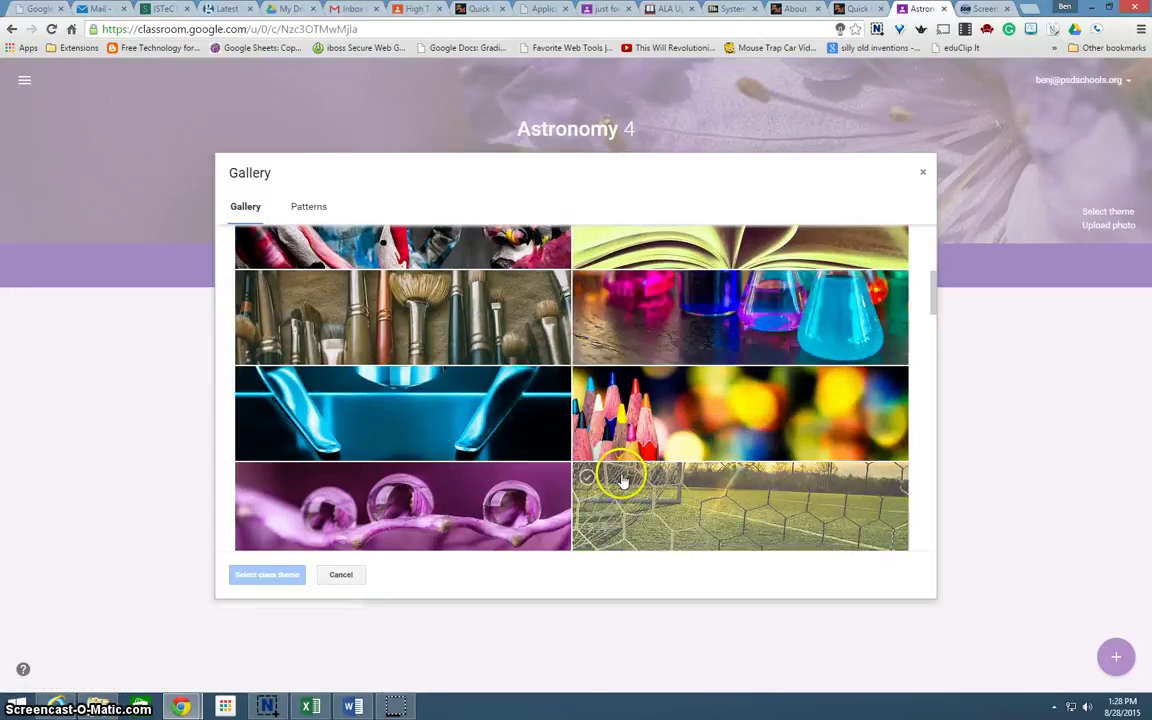
{"action": "scroll", "coordinate": [622, 476], "scroll_direction": "down", "scroll_amount": 2}
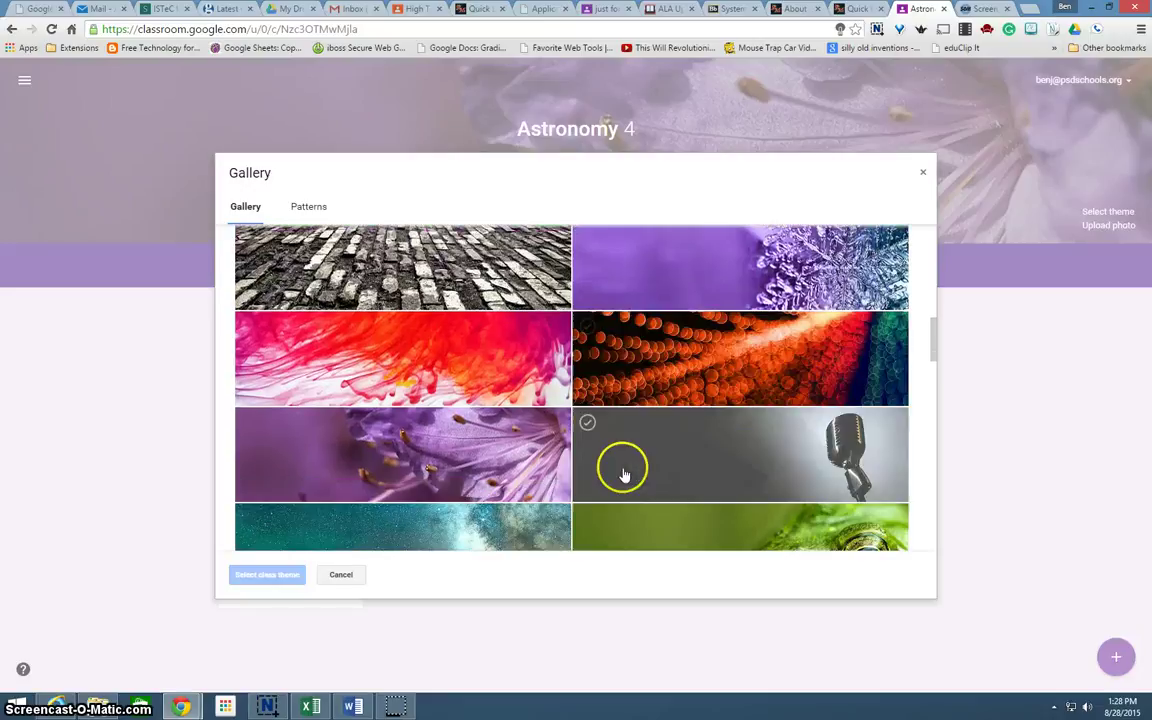
{"action": "scroll", "coordinate": [700, 400], "scroll_direction": "down", "scroll_amount": 2}
{"action": "left_click", "coordinate": [496, 342]}
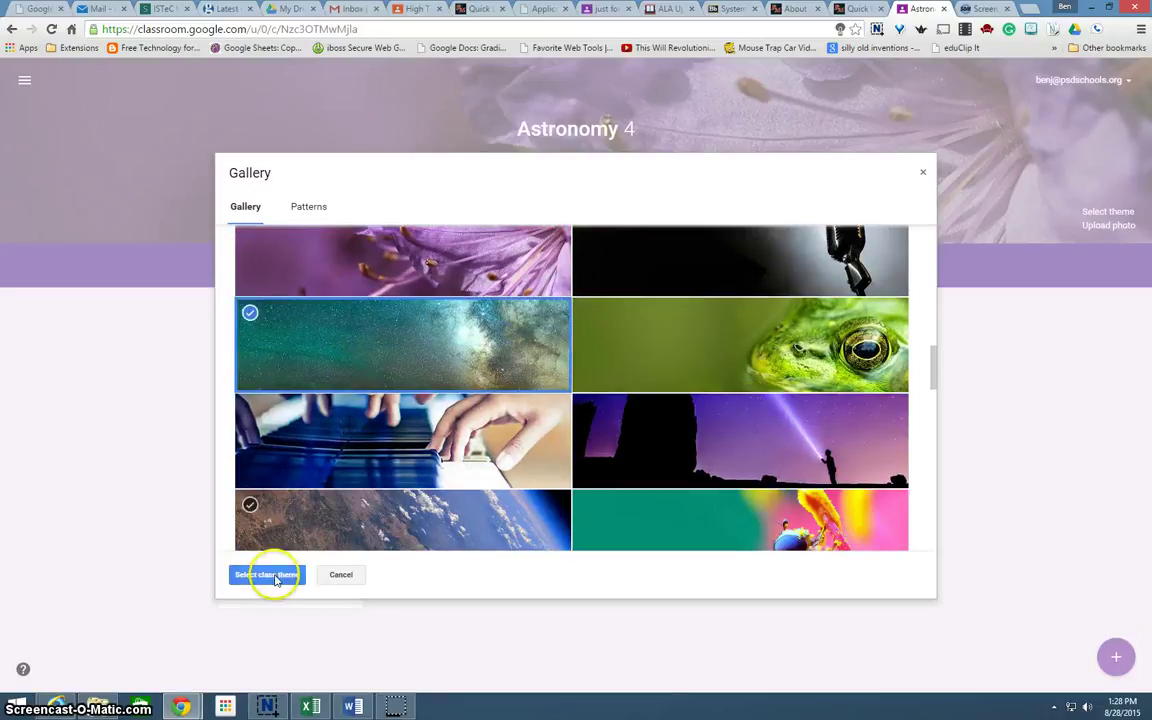
{"action": "left_click", "coordinate": [272, 575]}
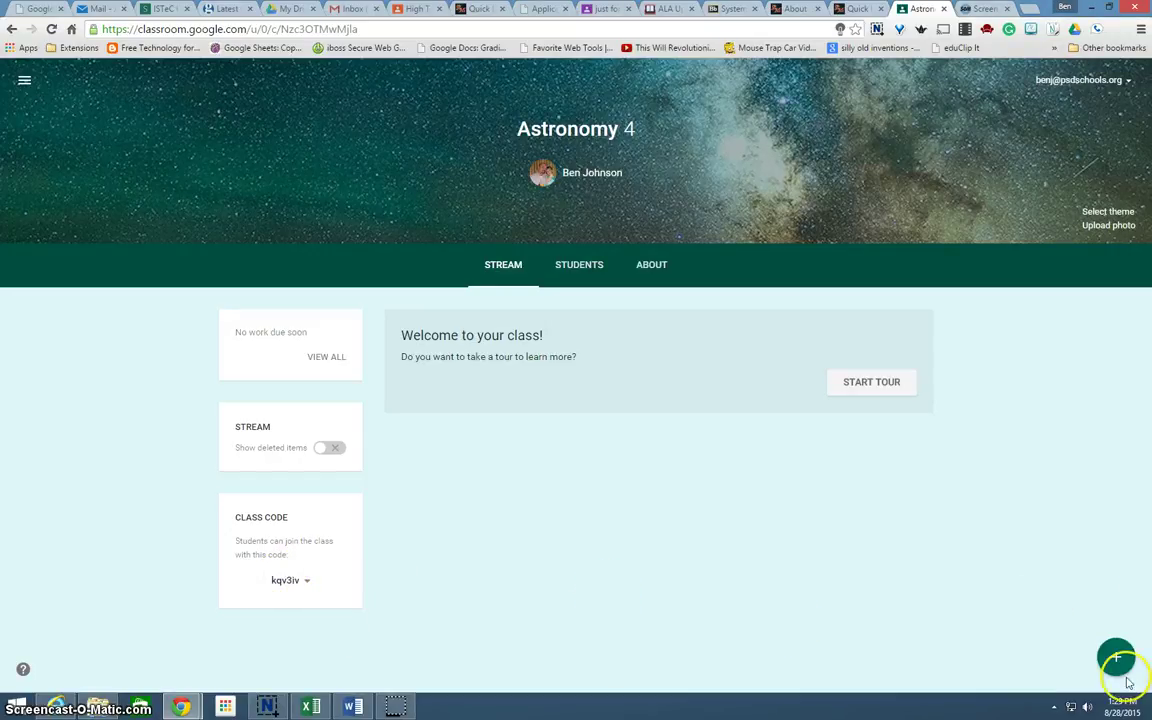
Expand the stream's posting options, then open a new blank browser tab
{"action": "mouse_move", "coordinate": [1117, 659]}
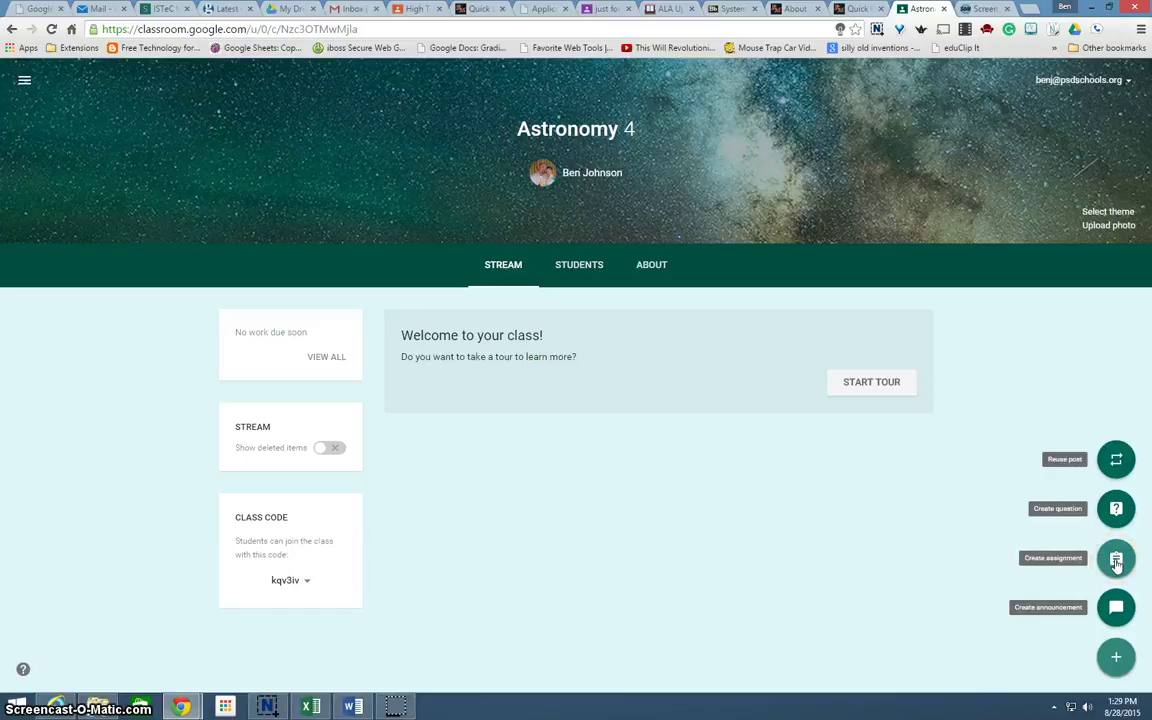
{"action": "left_click", "coordinate": [1028, 8]}
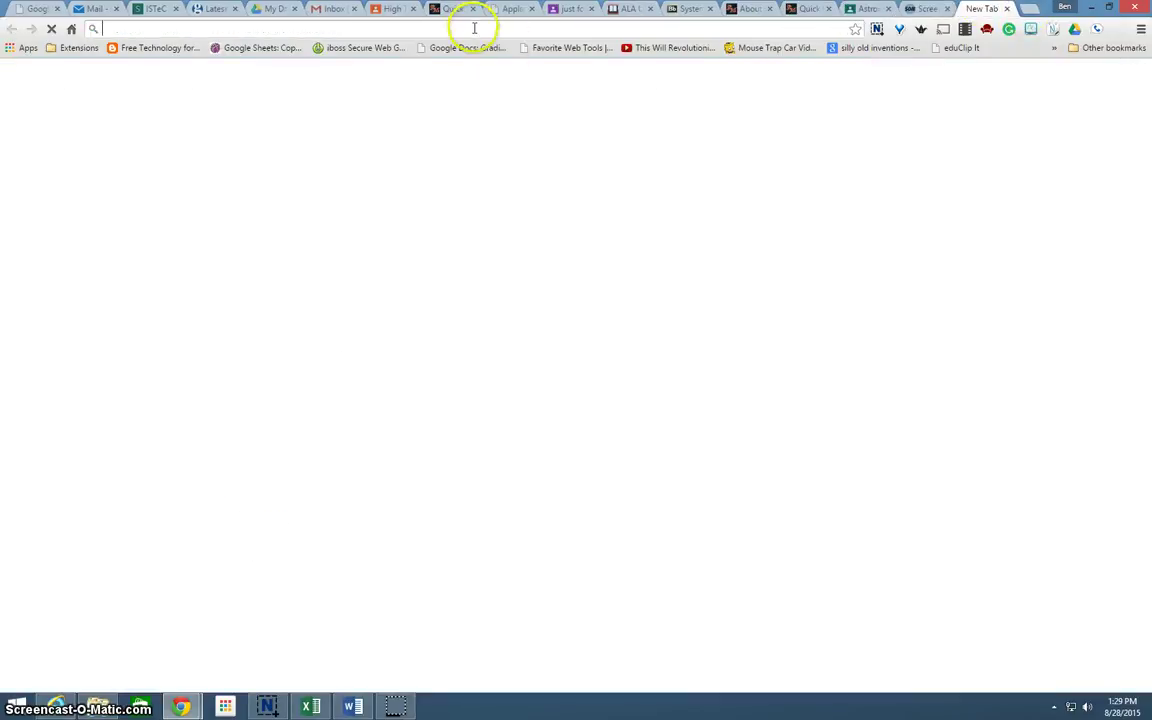
Load drive.google.com by entering drive in the new tab's address bar
{"action": "type", "text": "drive.google.com"}
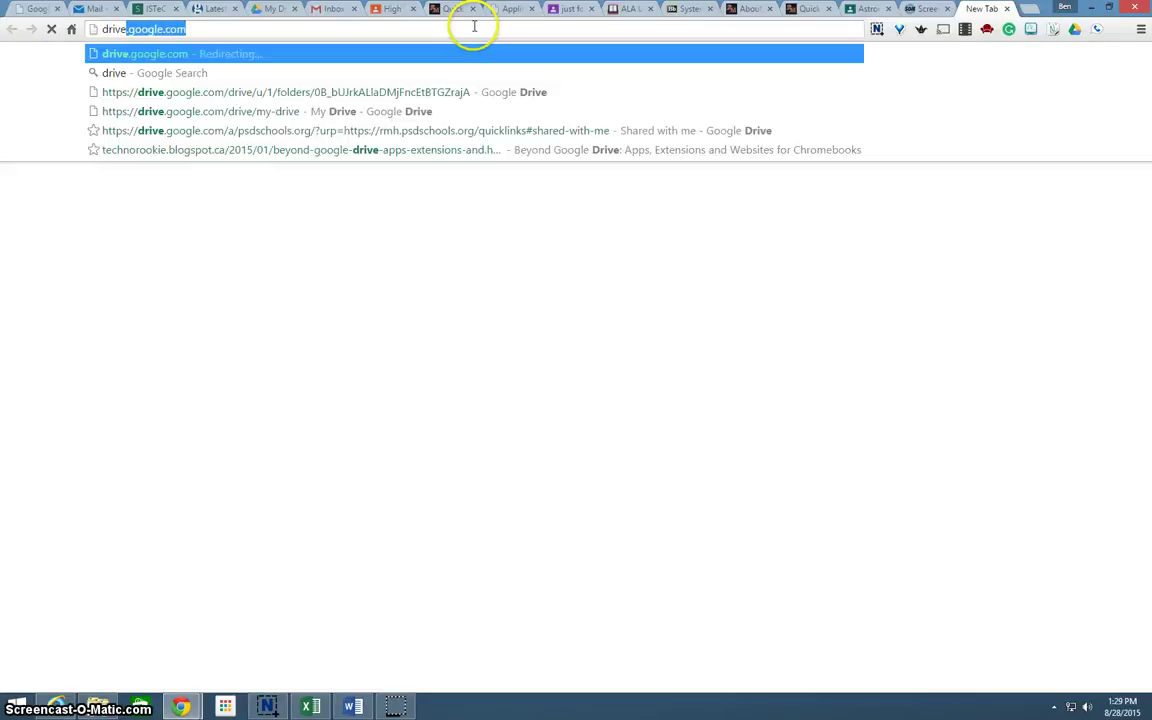
{"action": "key", "text": "Return"}
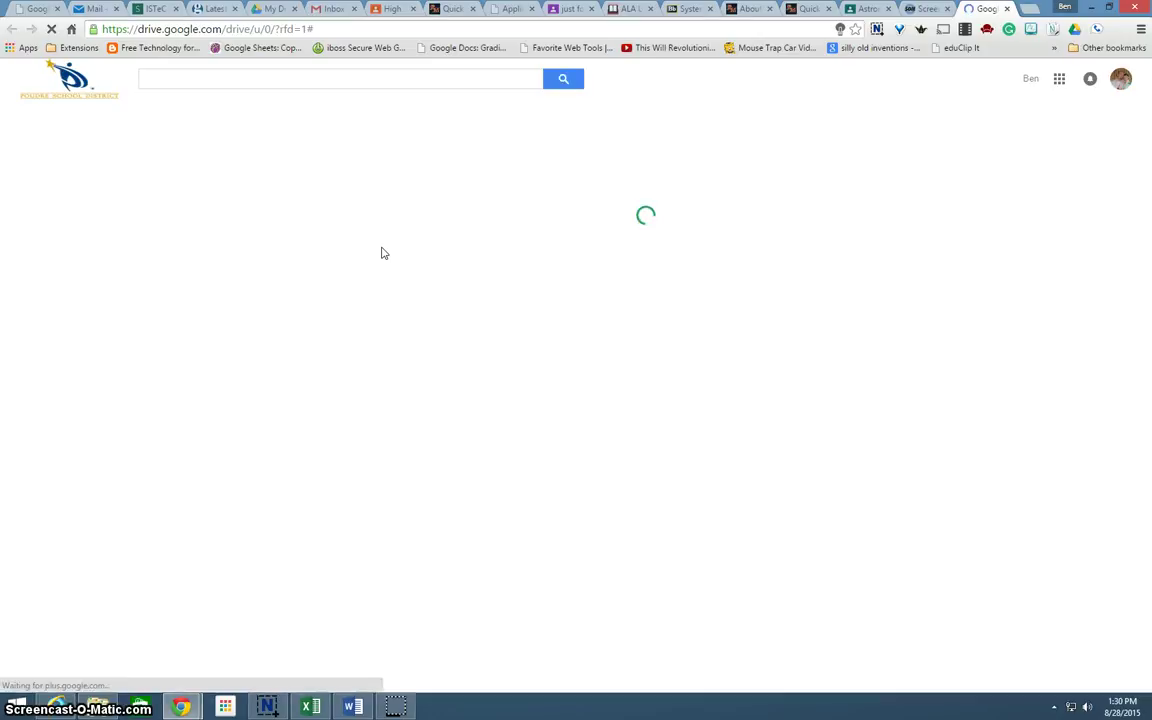
Start a new Google Docs document from Drive's NEW menu
{"action": "left_click", "coordinate": [380, 250]}
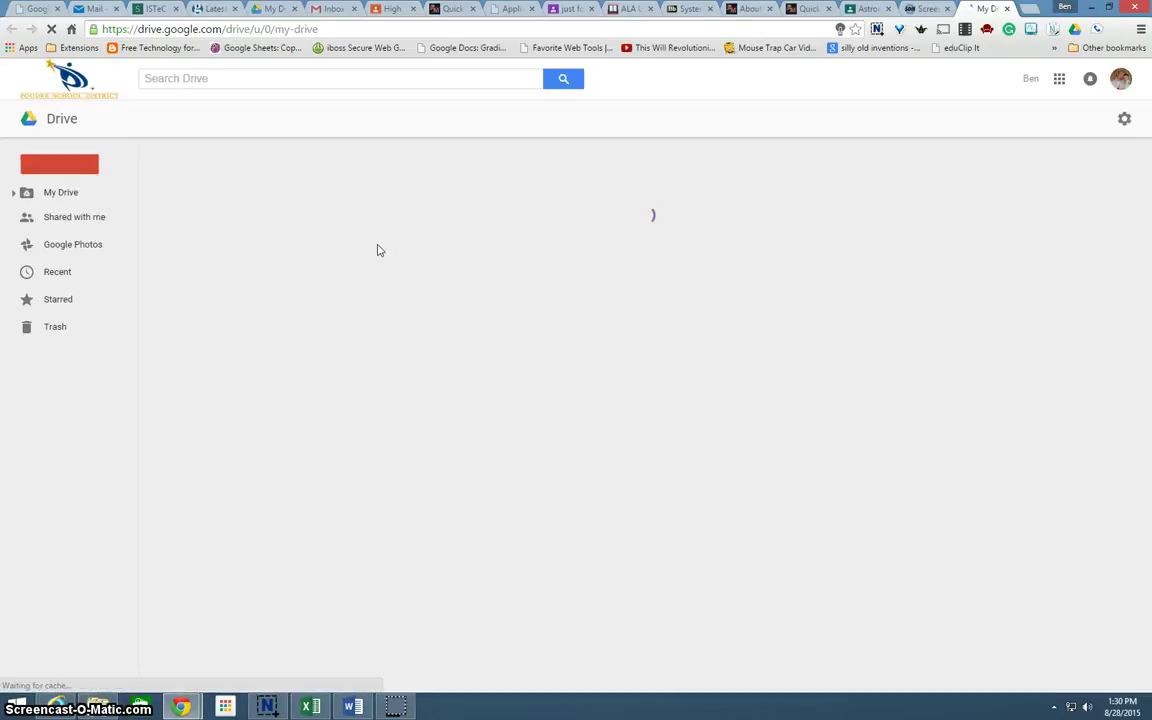
{"action": "left_click", "coordinate": [343, 241]}
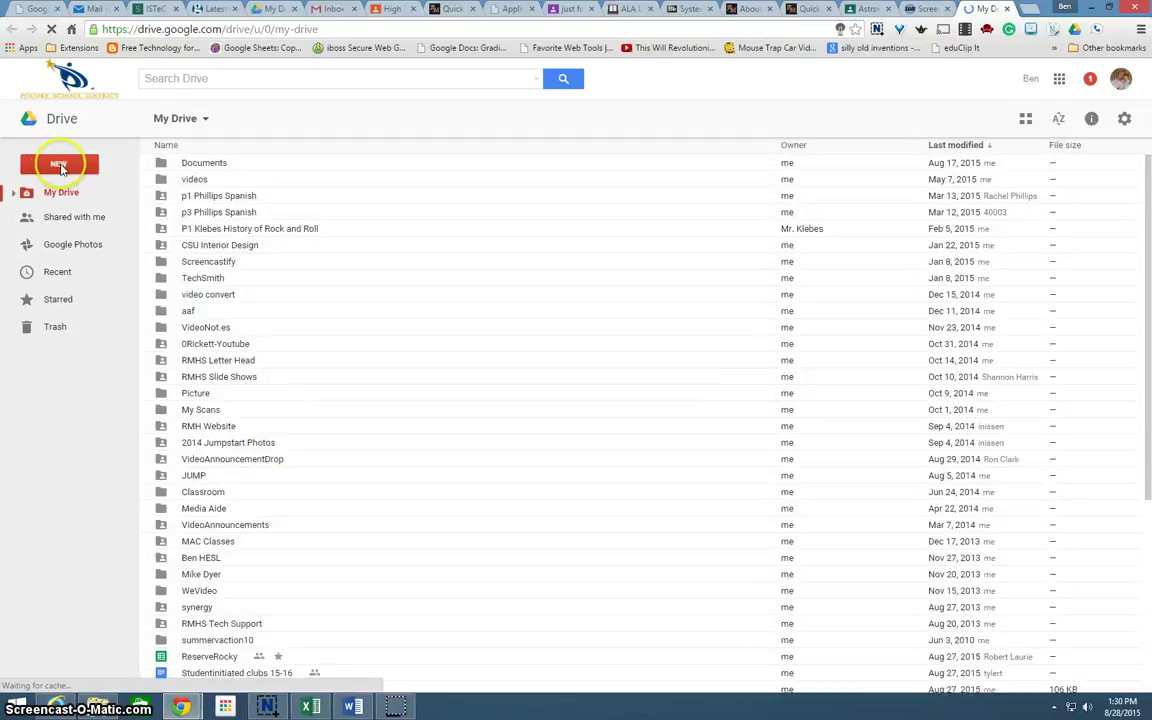
{"action": "left_click", "coordinate": [59, 164]}
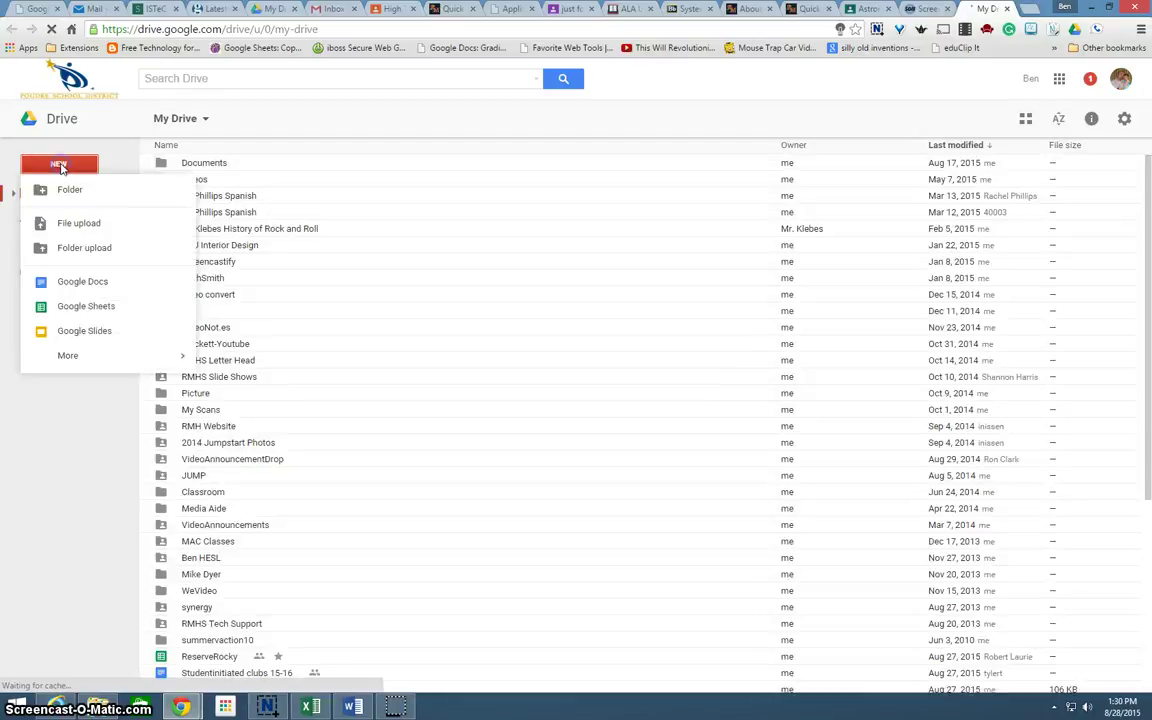
{"action": "left_click", "coordinate": [84, 286]}
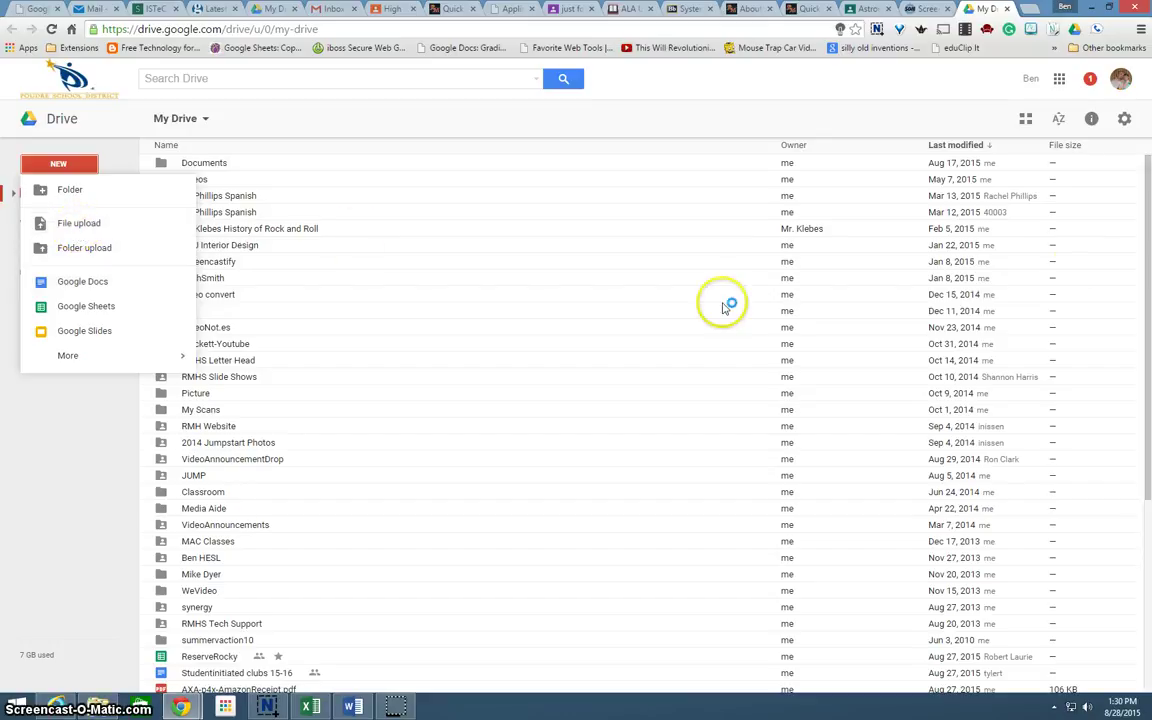
Open Drive Settings from the gear menu and close them with Done
{"action": "left_click", "coordinate": [1124, 121]}
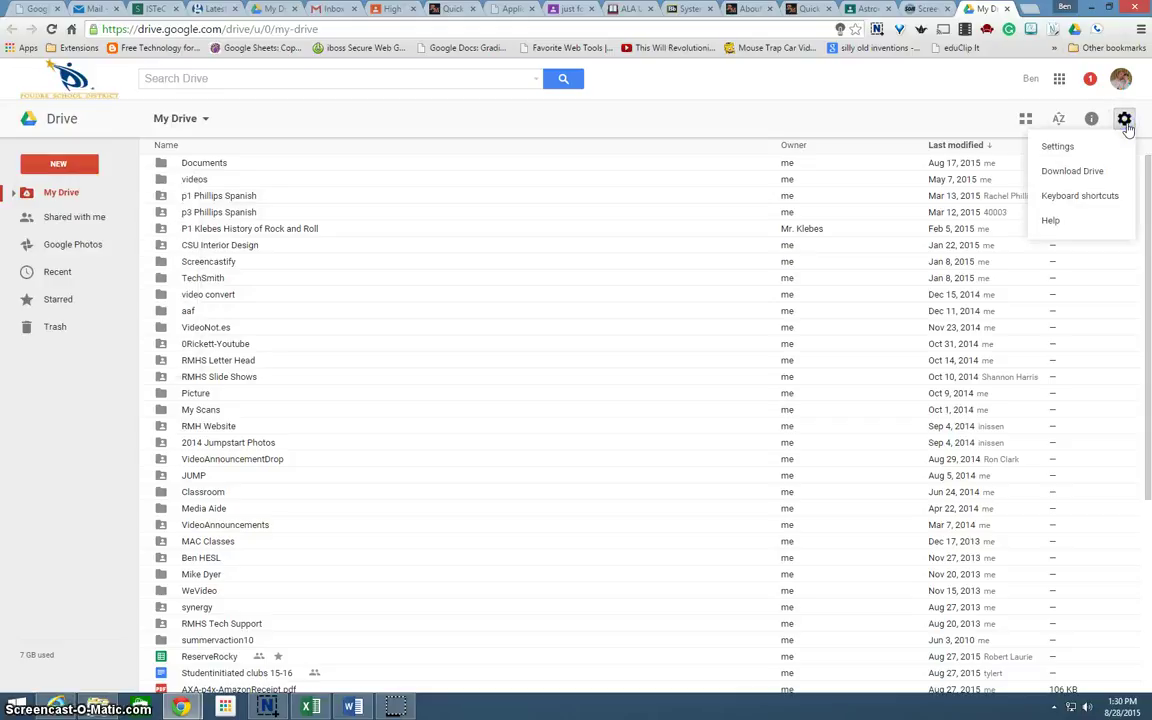
{"action": "left_click", "coordinate": [1080, 150]}
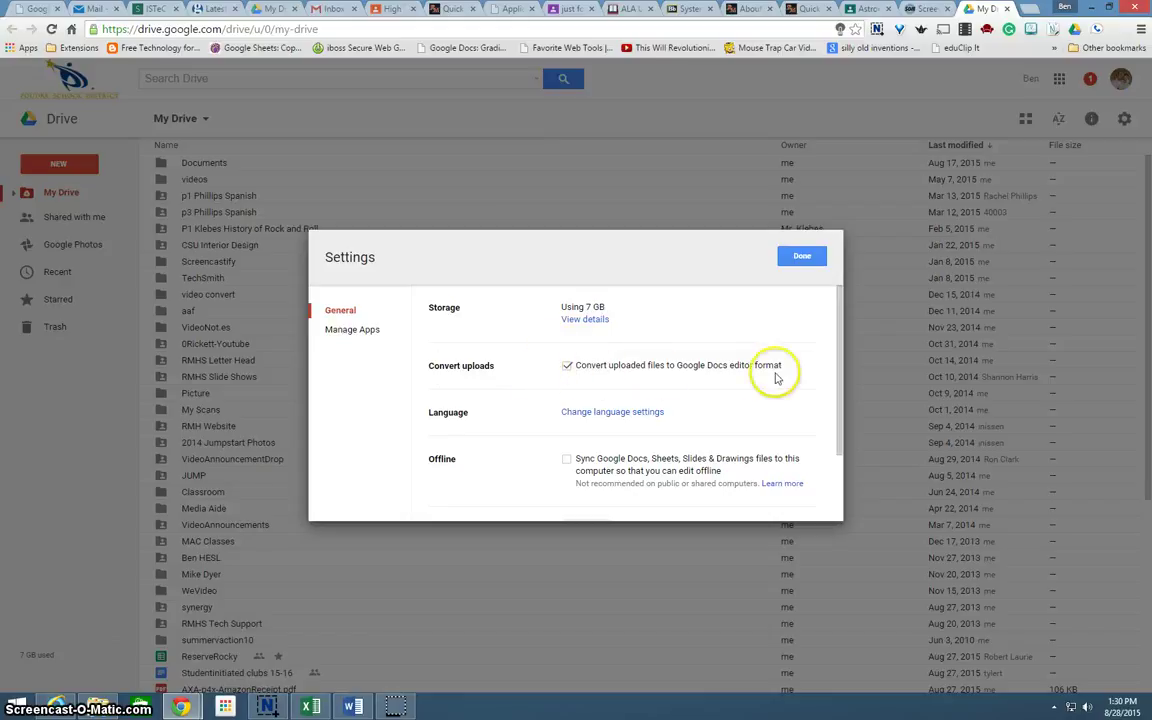
{"action": "left_click", "coordinate": [804, 258]}
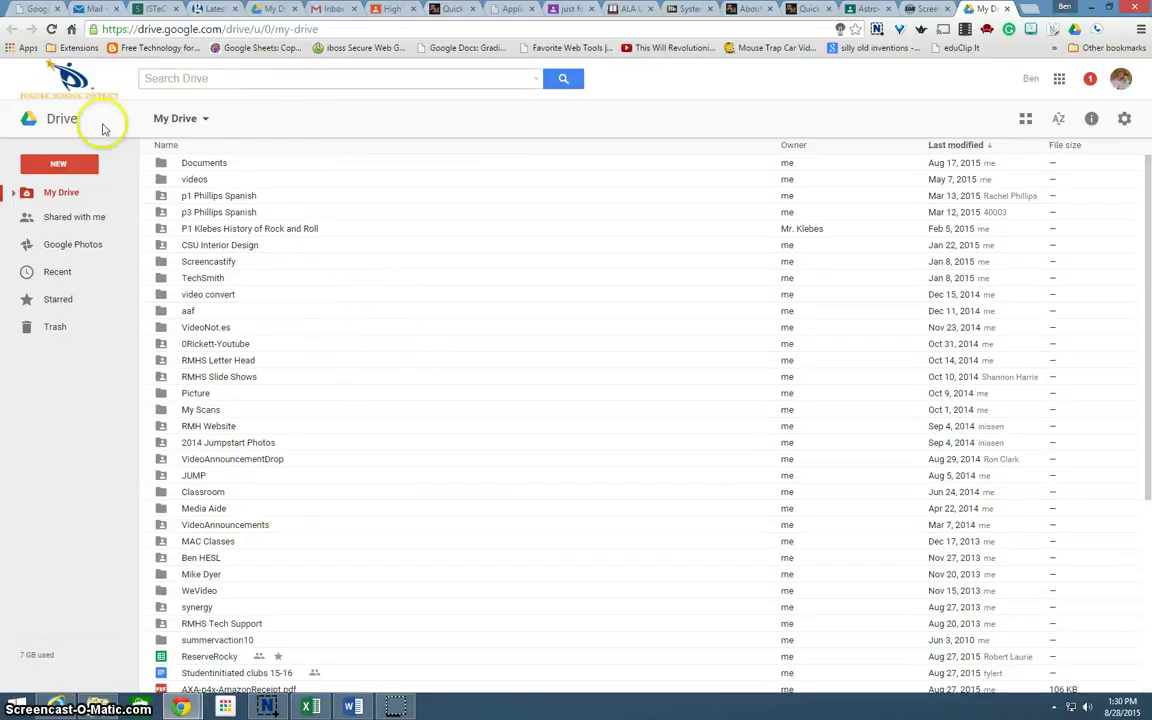
Create the new Google Docs document via NEW > Google Docs
{"action": "left_click", "coordinate": [59, 161]}
{"action": "left_click", "coordinate": [58, 162]}
{"action": "left_click", "coordinate": [58, 163]}
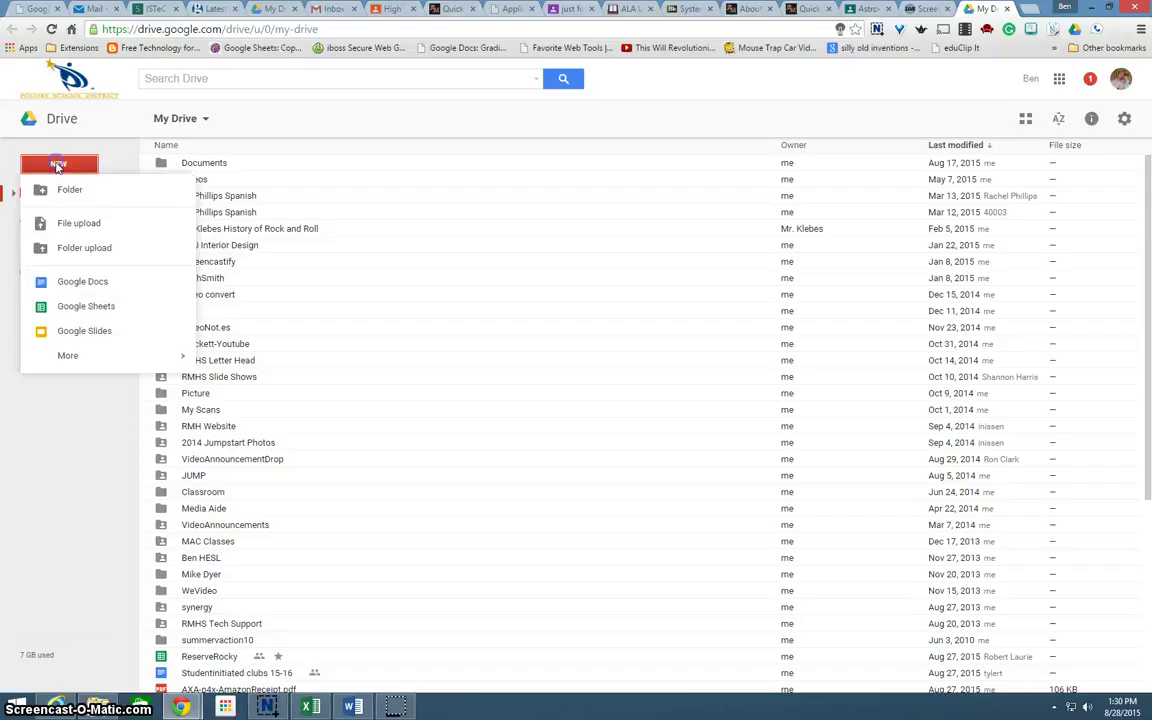
{"action": "left_click", "coordinate": [83, 281]}
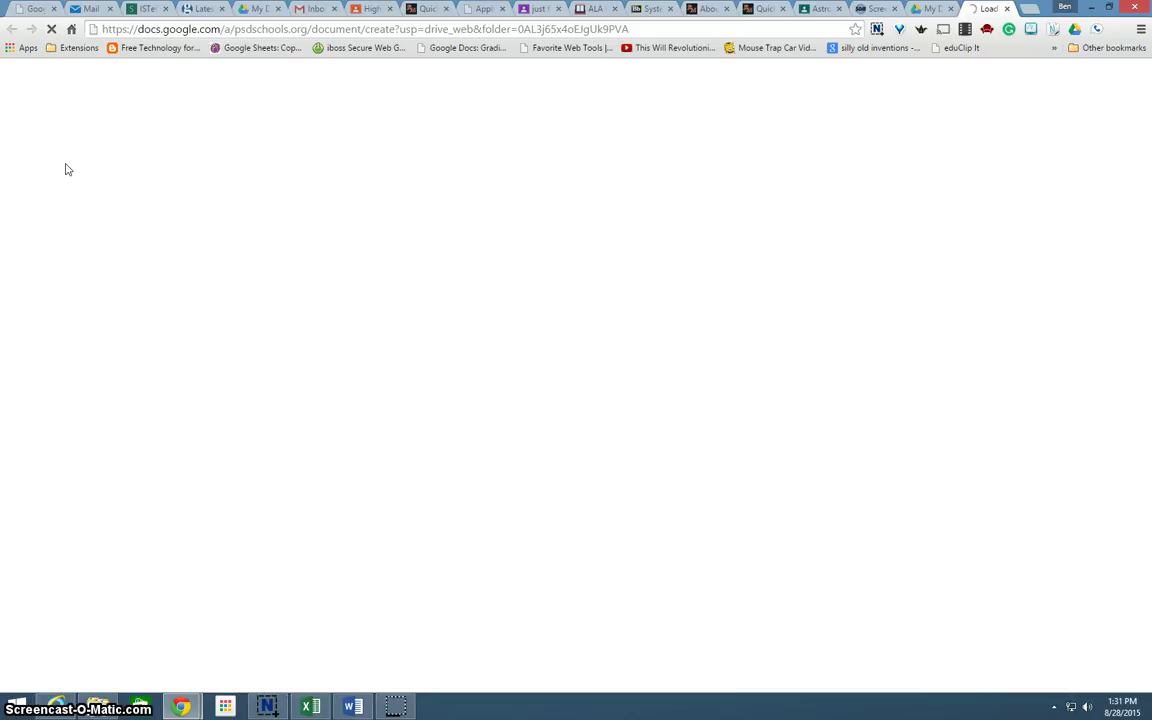
Rename the Untitled document to Worksheet
{"action": "left_click", "coordinate": [67, 160]}
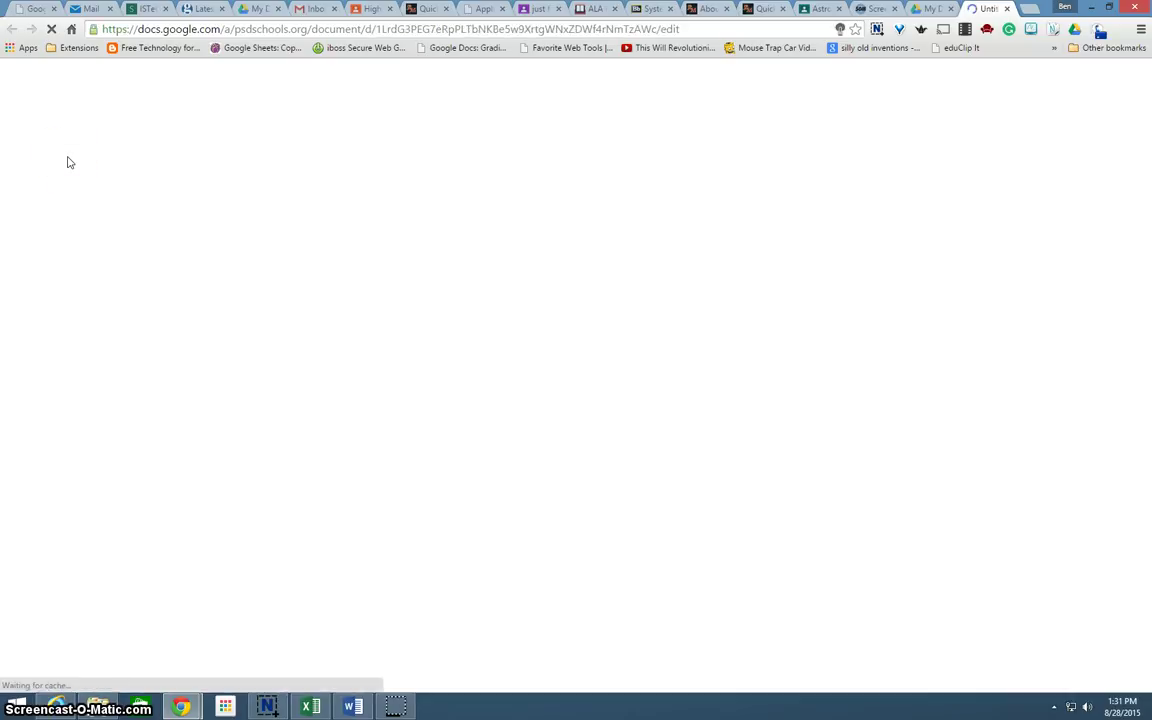
{"action": "left_click", "coordinate": [73, 70]}
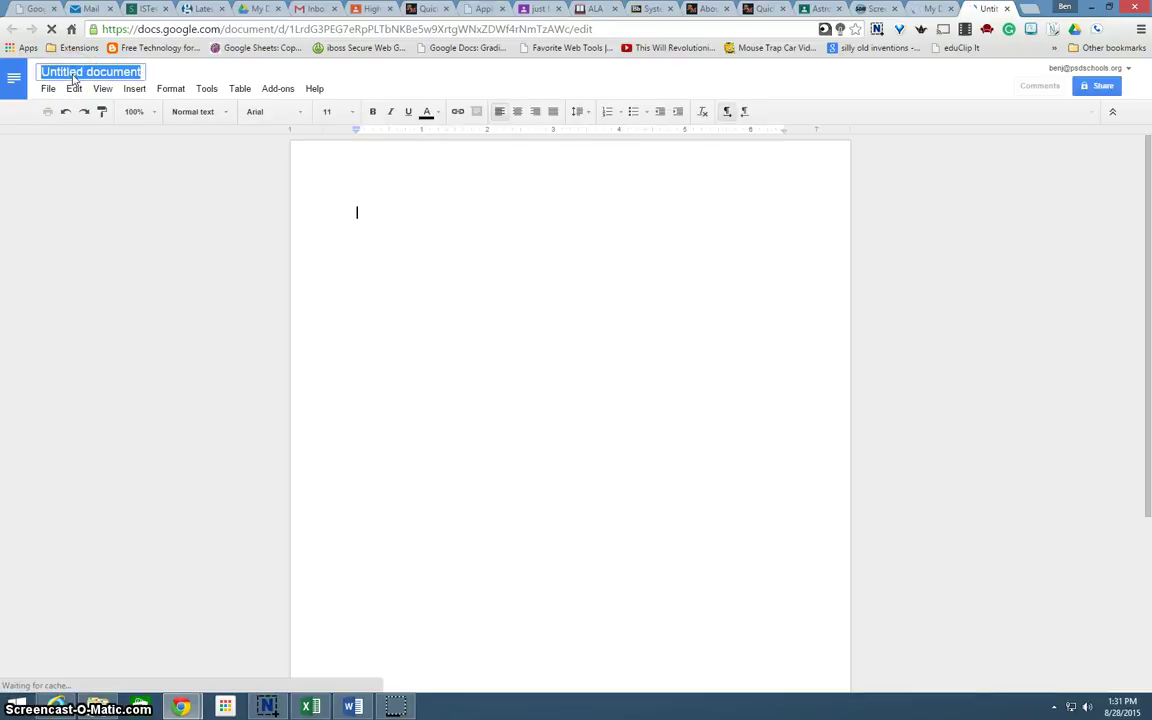
{"action": "type", "text": "Worksheet"}
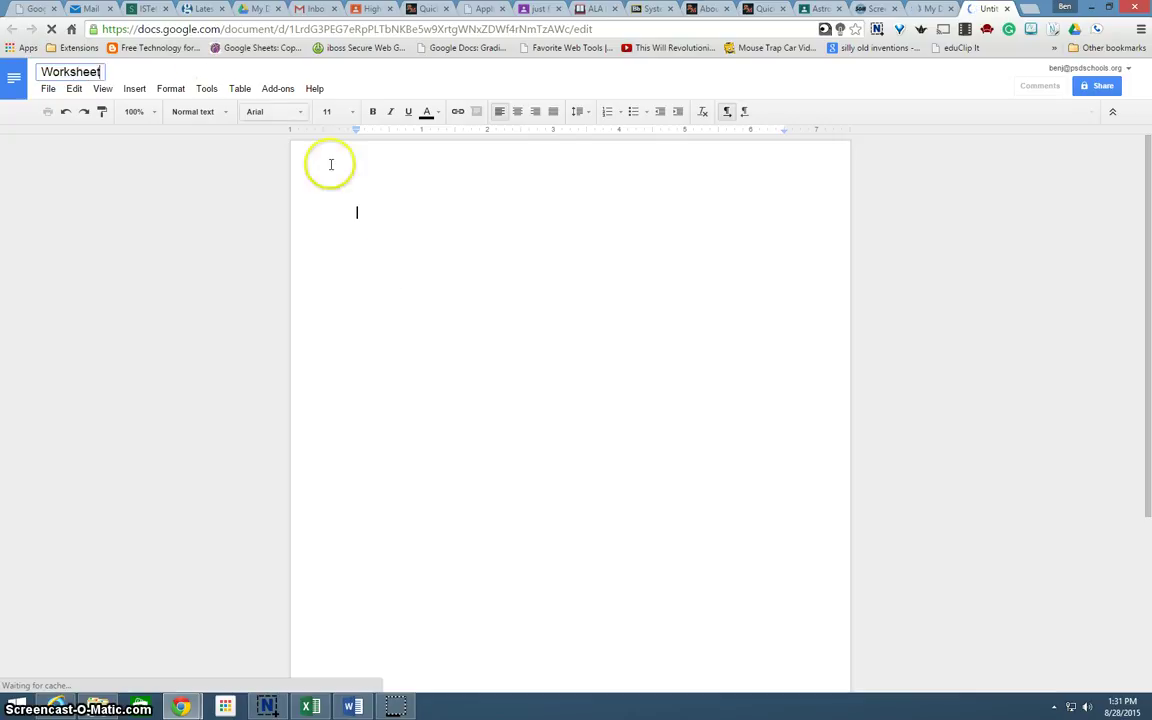
Begin a numbered list in the document body, then return to the Astronomy 4 class
{"action": "left_click", "coordinate": [364, 210]}
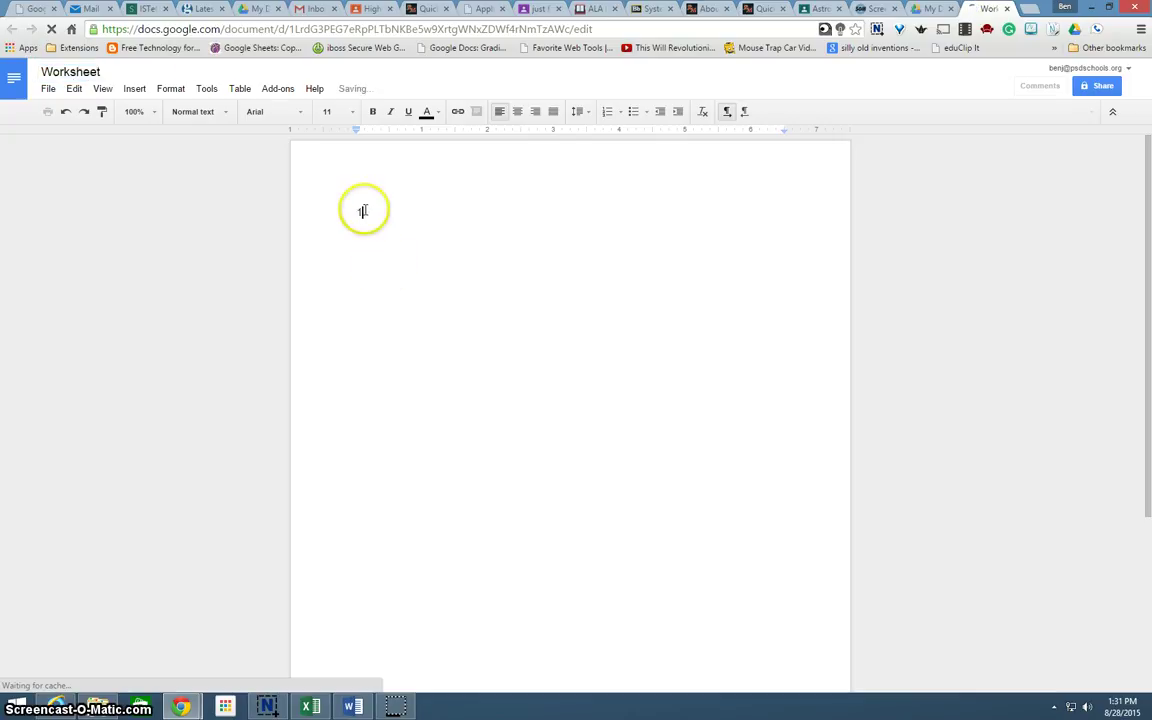
{"action": "type", "text": "1."}
{"action": "key", "text": "Return"}
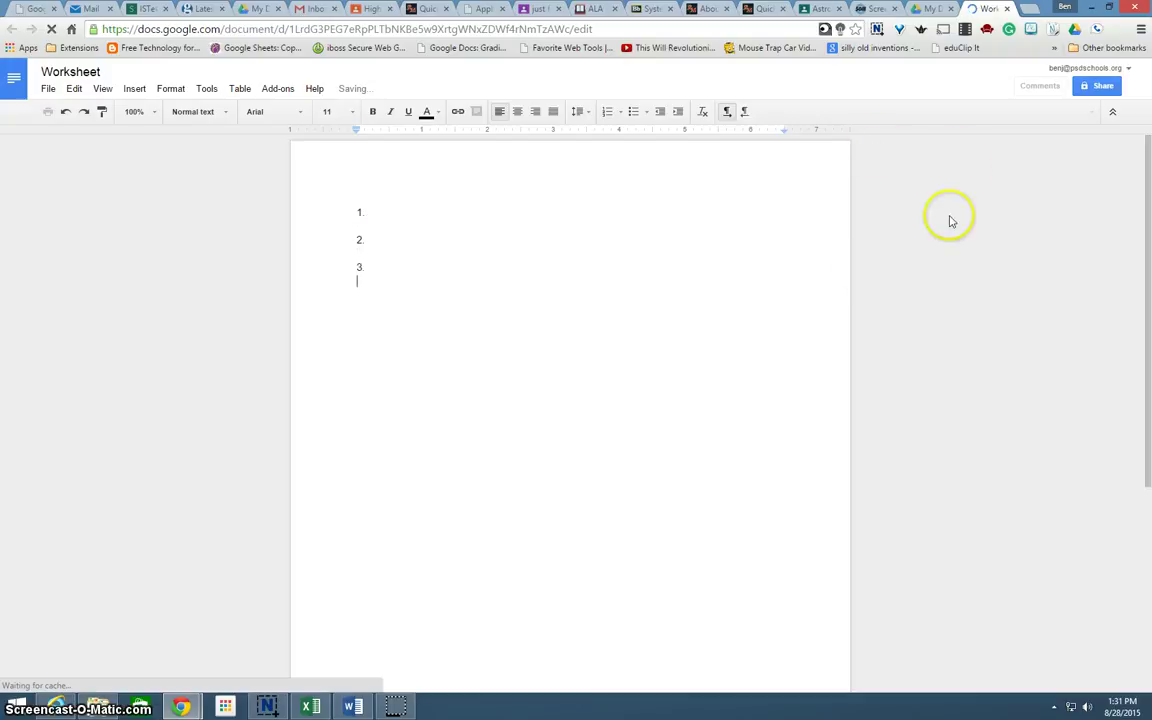
{"action": "left_click", "coordinate": [818, 9]}
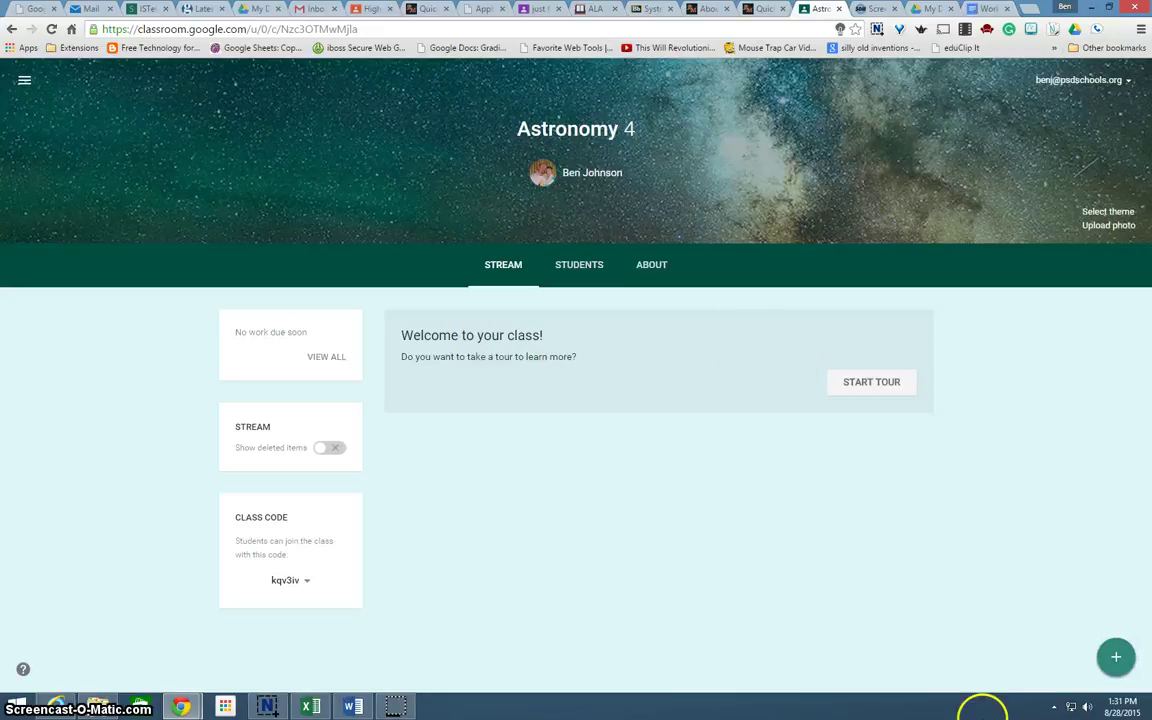
Start a new assignment in Astronomy 4 titled Worksheet
{"action": "left_click", "coordinate": [1116, 660]}
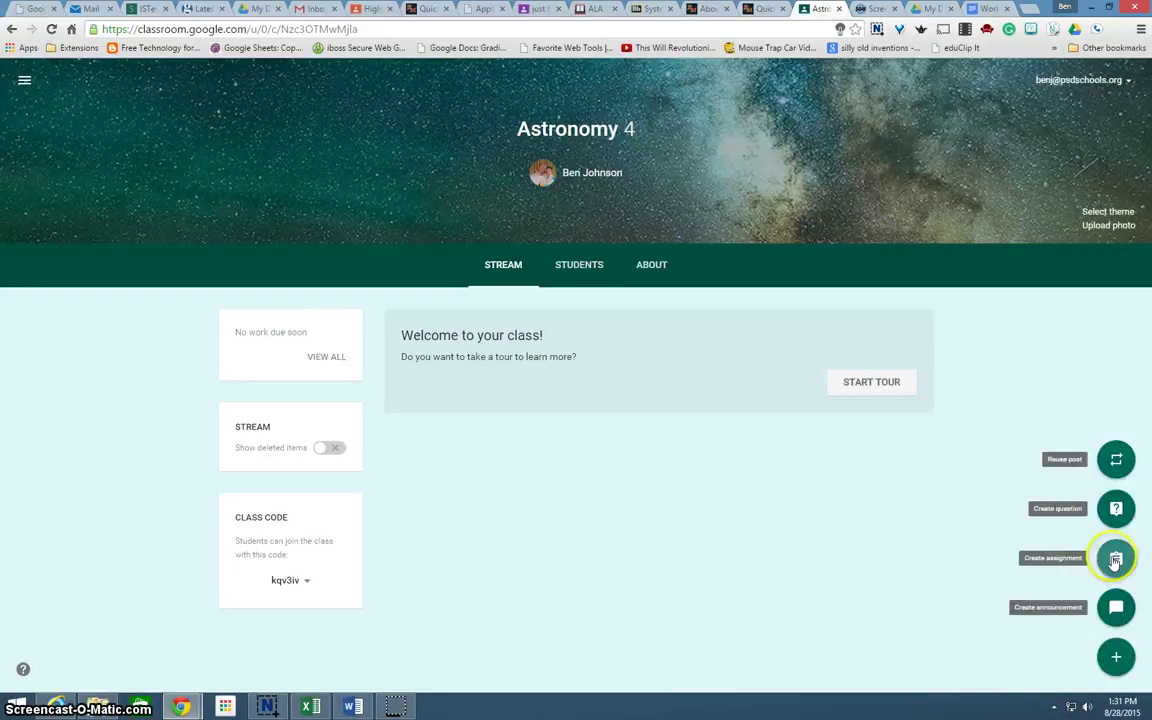
{"action": "left_click", "coordinate": [1116, 561]}
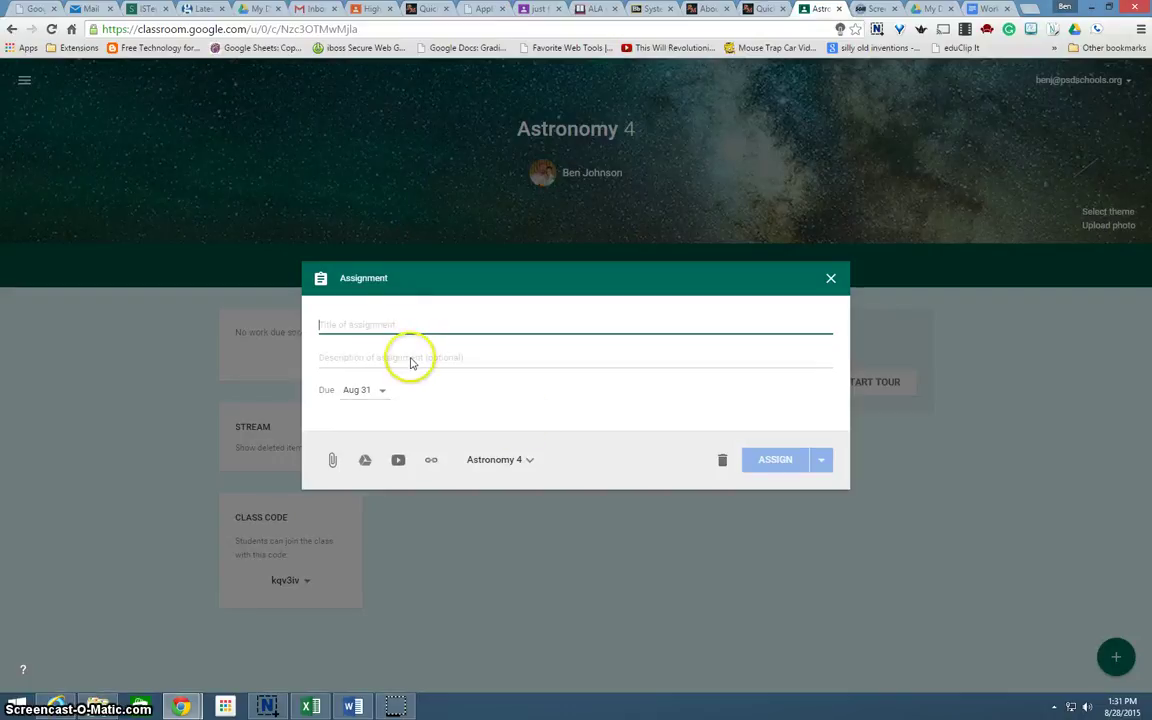
{"action": "type", "text": "Worksheet"}
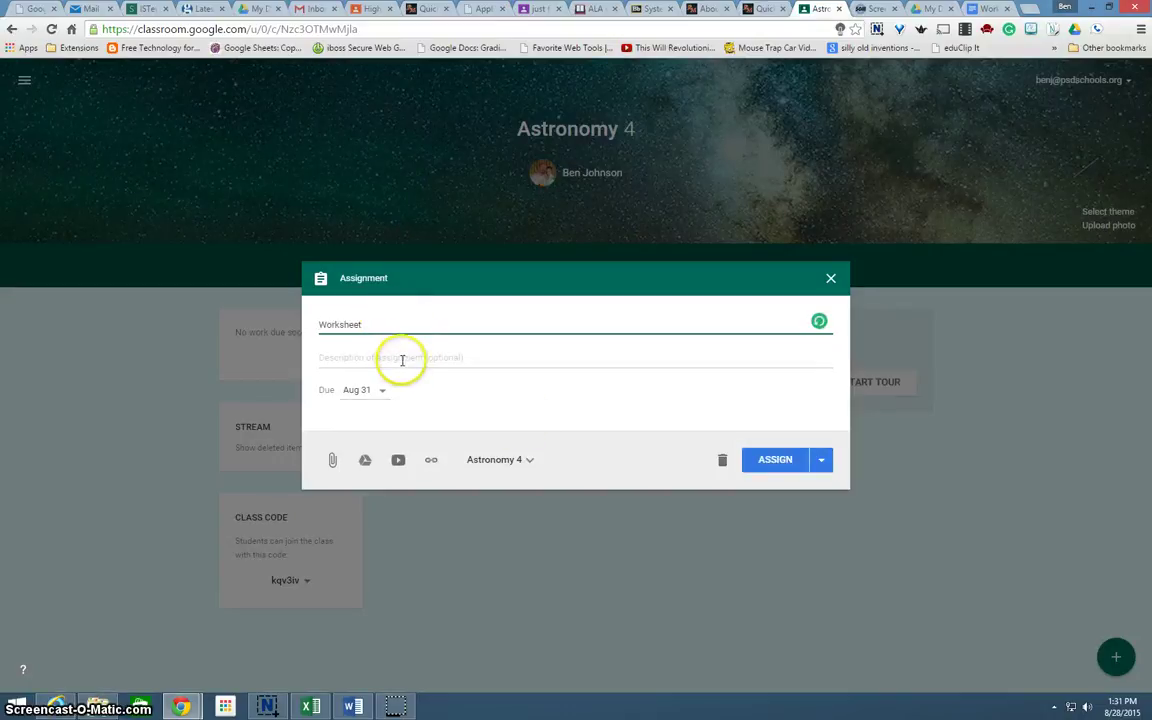
{"action": "left_click", "coordinate": [400, 359]}
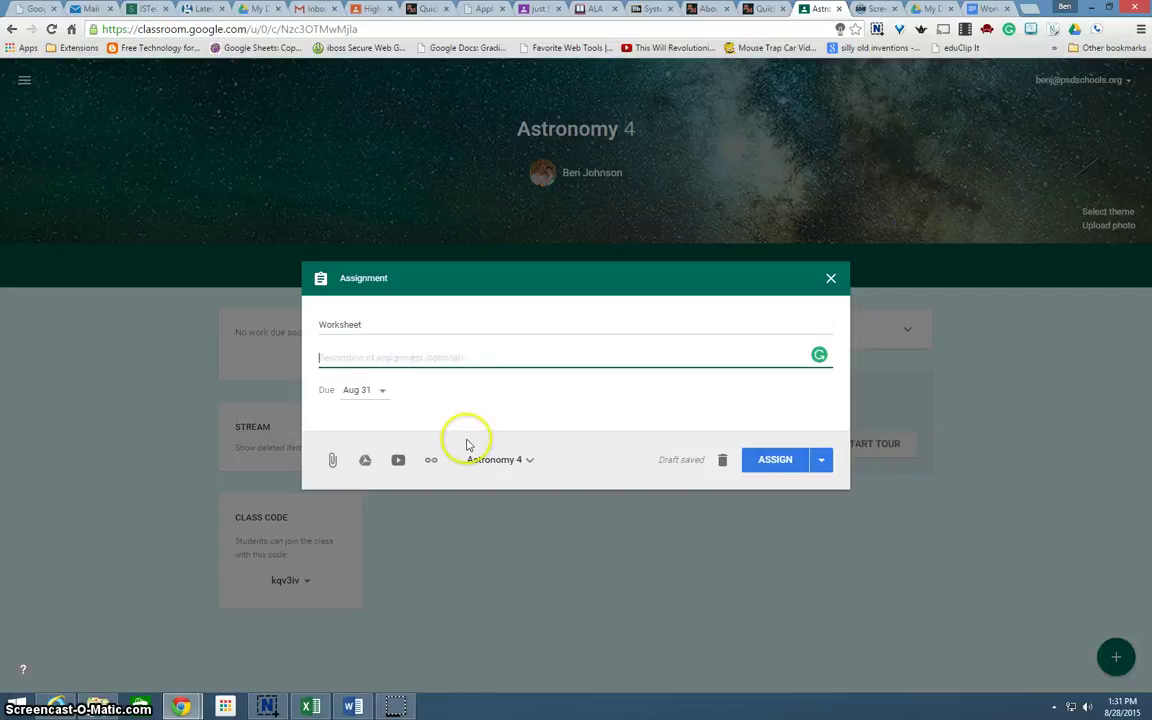
Set the assignment due date to Aug 31 at 11:59 PM
{"action": "left_click", "coordinate": [380, 391]}
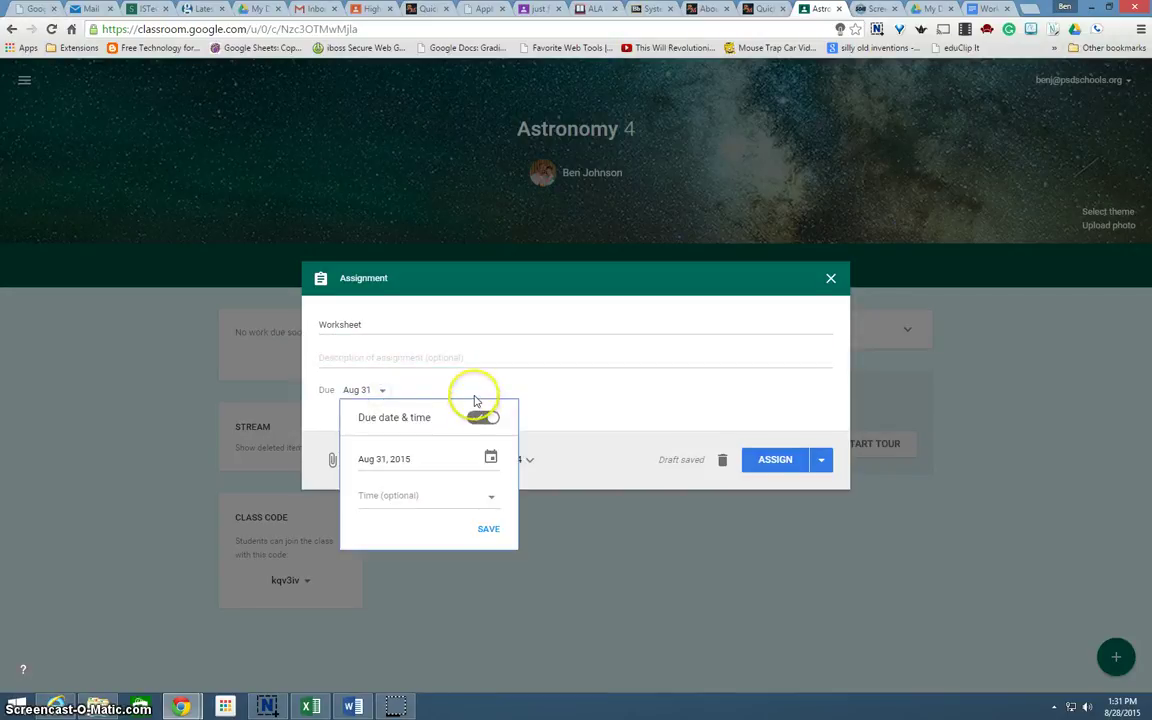
{"action": "left_click", "coordinate": [495, 497]}
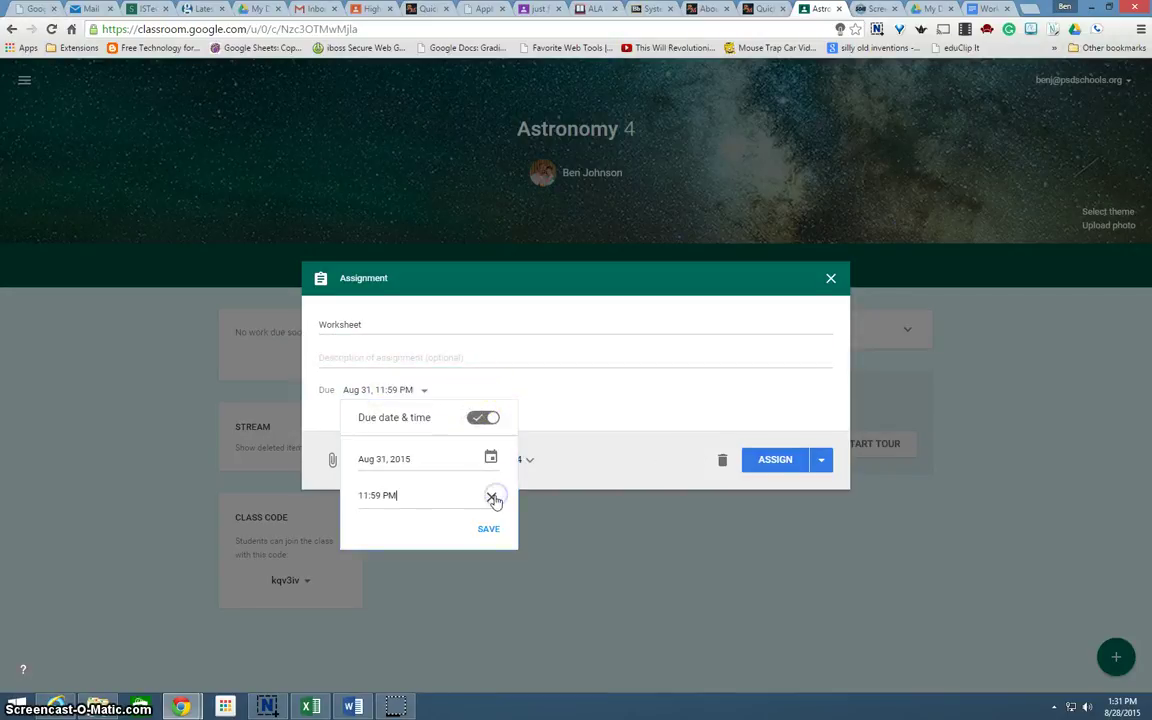
{"action": "left_click", "coordinate": [491, 460]}
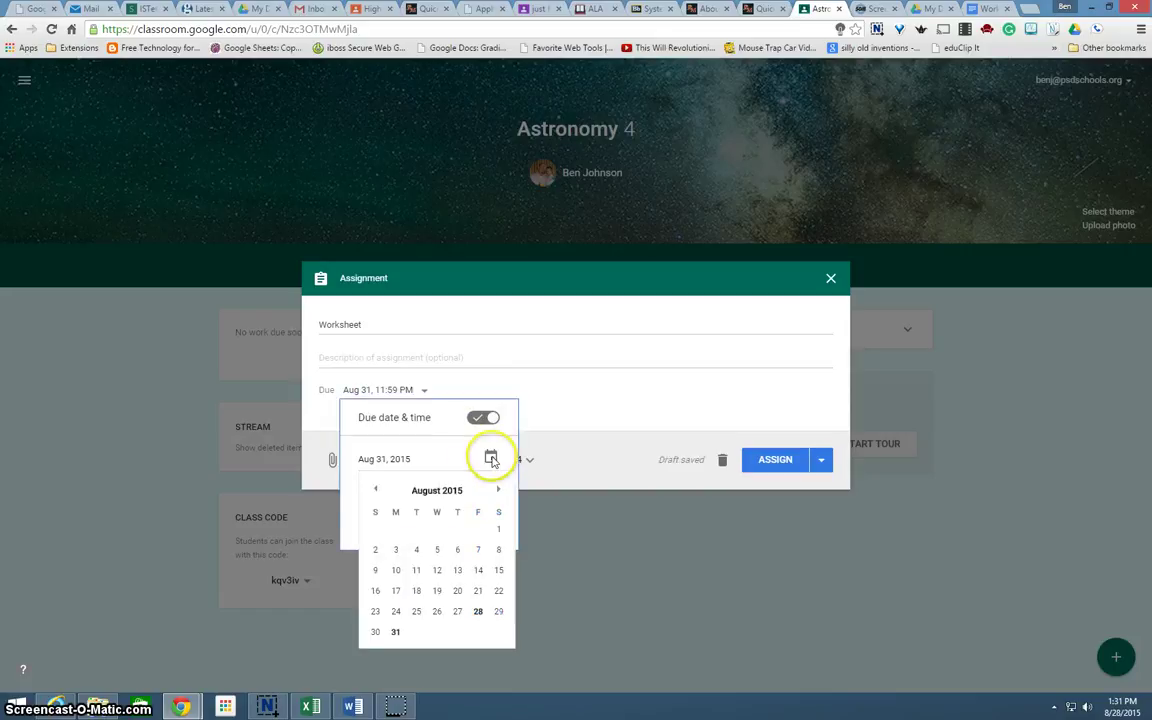
{"action": "left_click", "coordinate": [396, 632]}
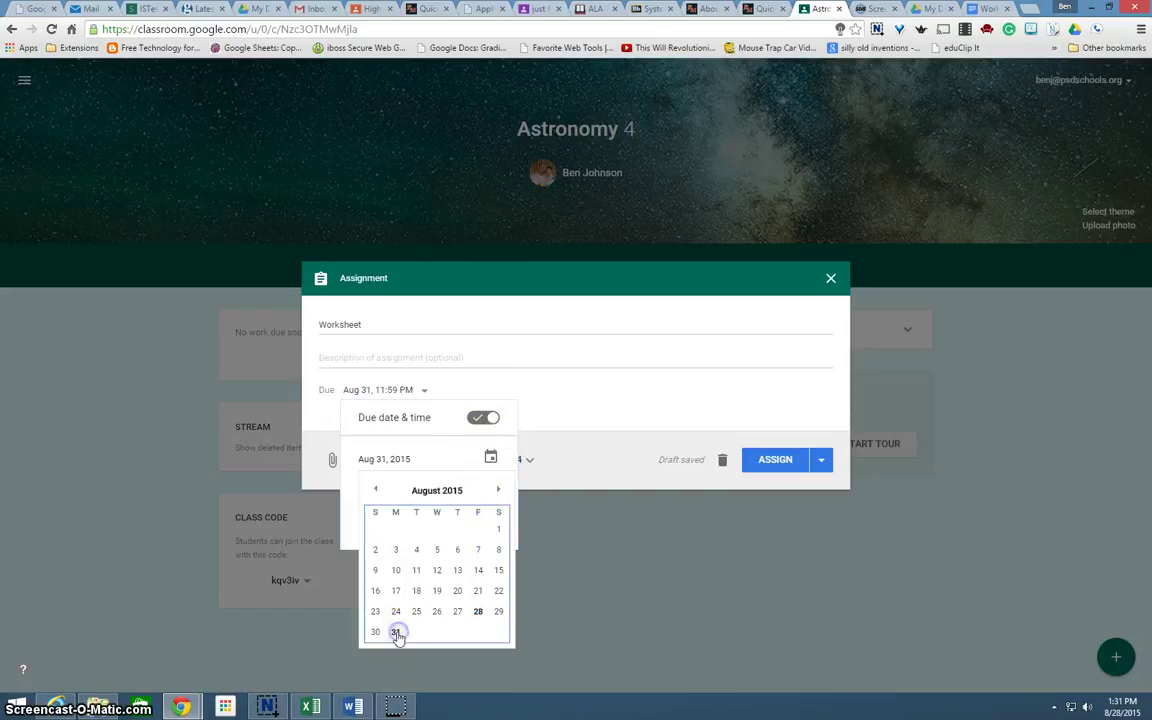
{"action": "left_click", "coordinate": [562, 395]}
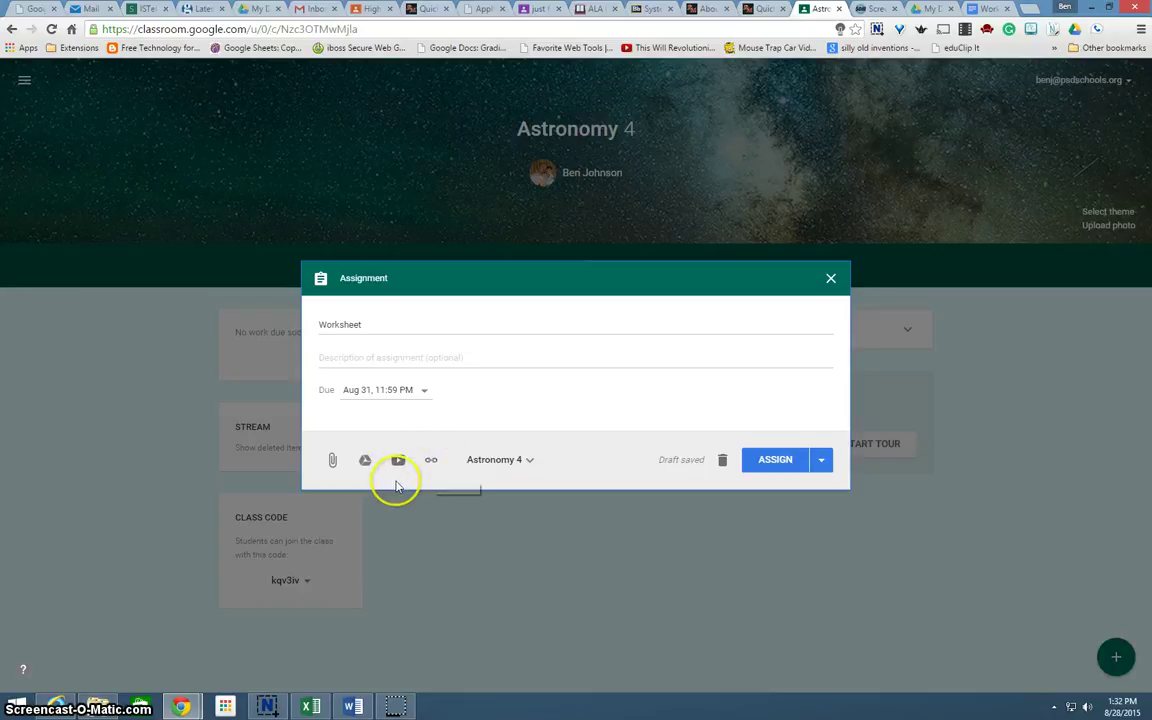
{"action": "left_click", "coordinate": [366, 462]}
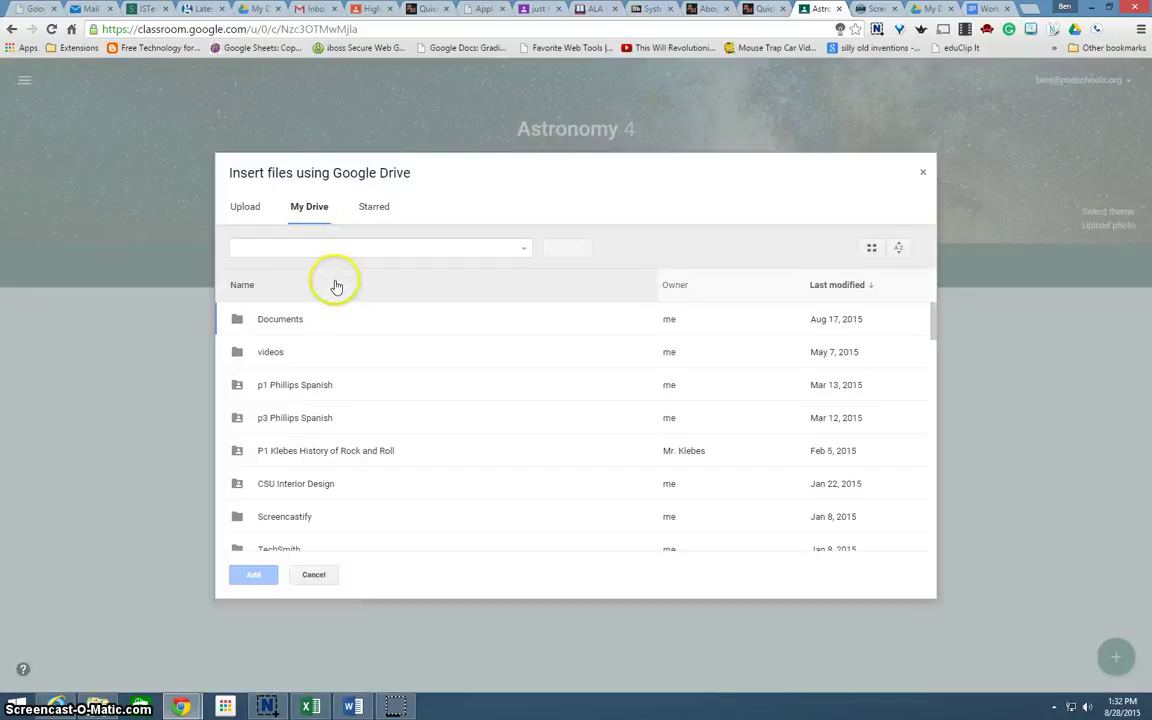
Search Drive for 'worksheet' and attach the Worksheet document to the assignment
{"action": "left_click", "coordinate": [294, 251]}
{"action": "type", "text": "work"}
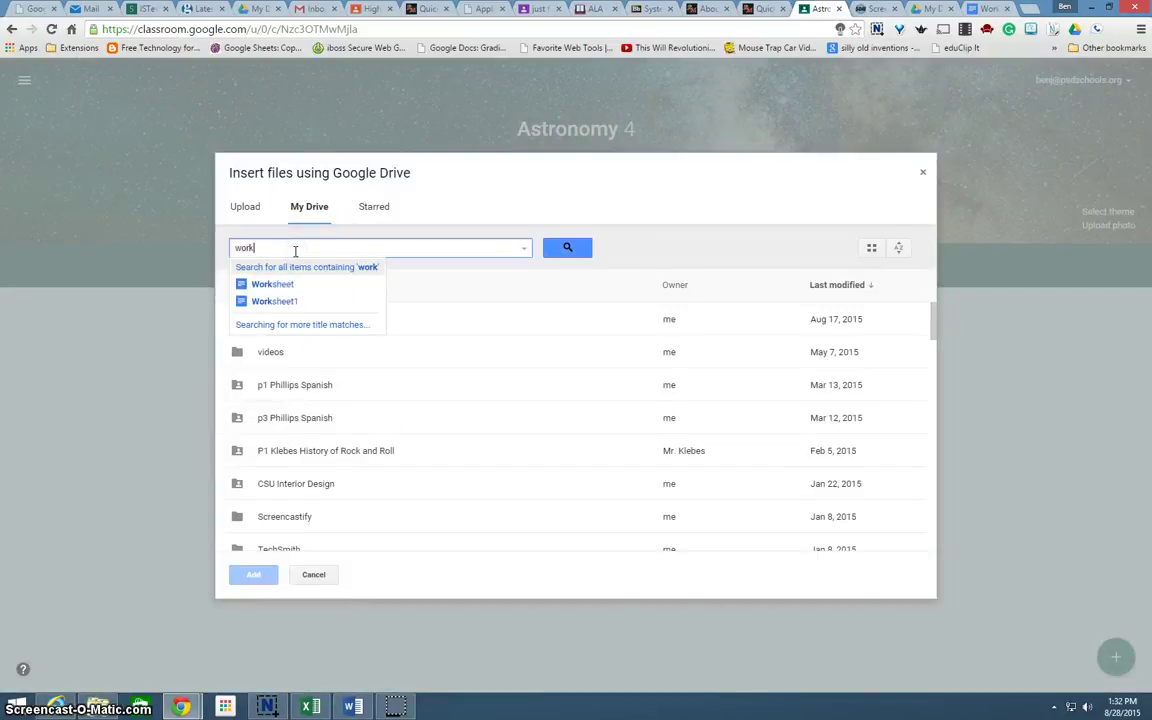
{"action": "type", "text": "sheet"}
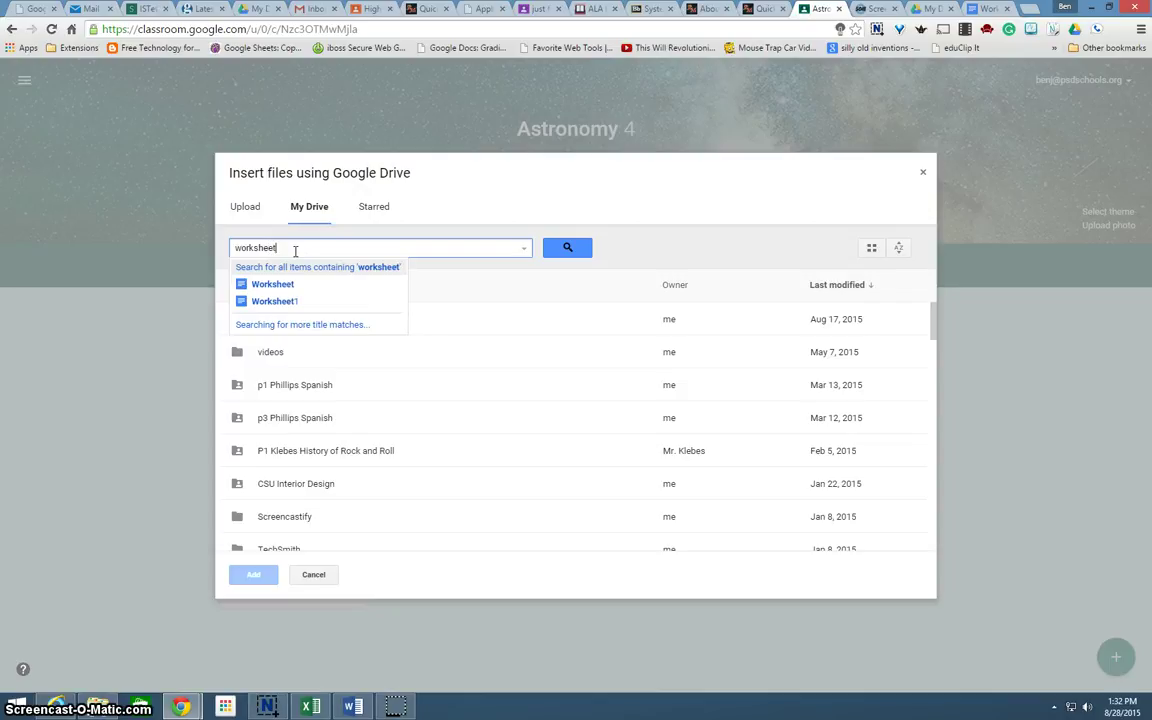
{"action": "left_click", "coordinate": [272, 286]}
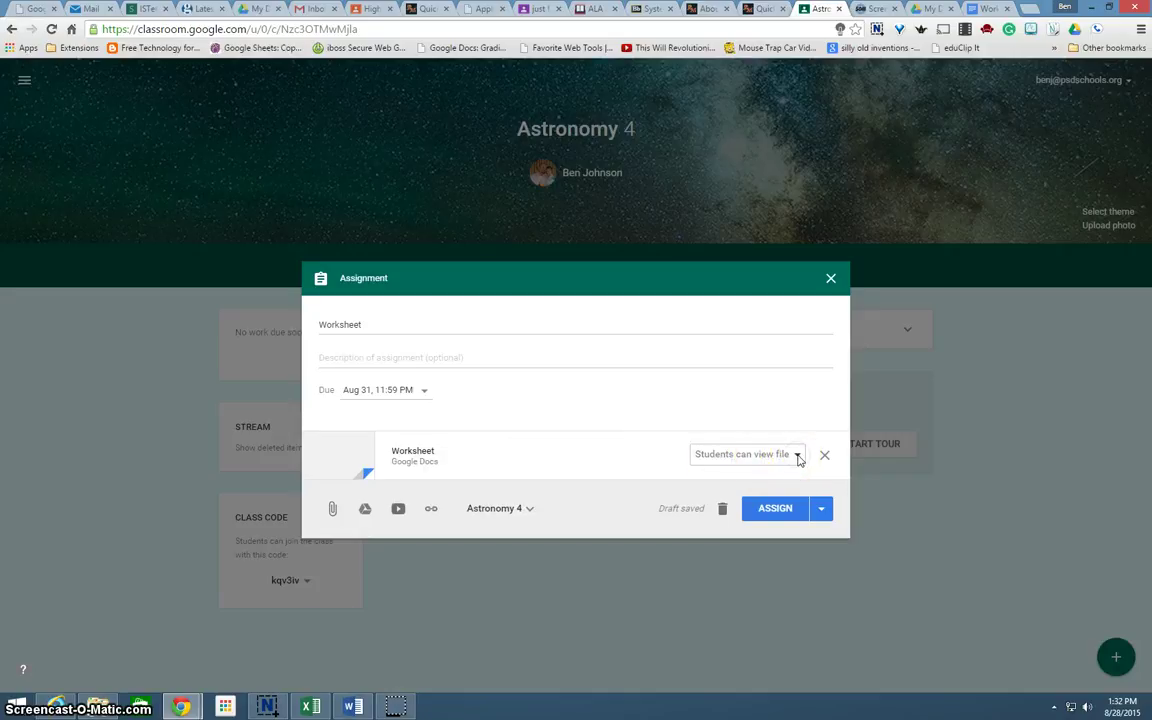
Set the Worksheet attachment to 'Make a copy for each student' and assign it, due Aug 31
{"action": "left_click", "coordinate": [798, 455]}
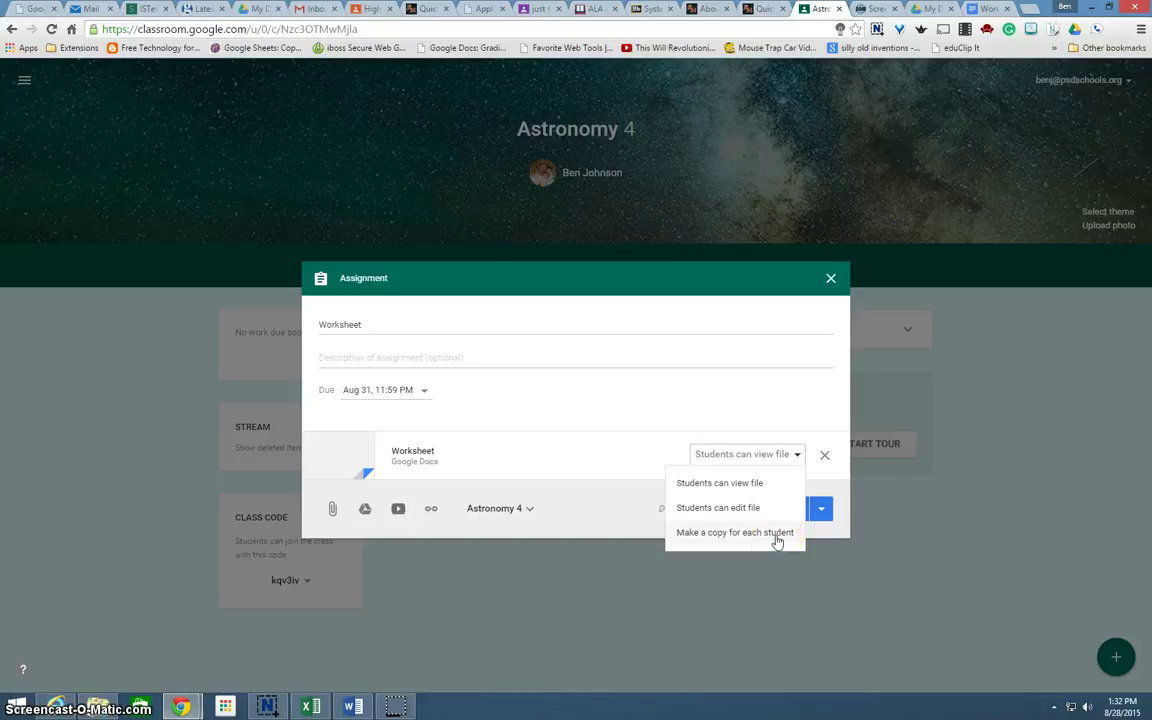
{"action": "left_click", "coordinate": [773, 537]}
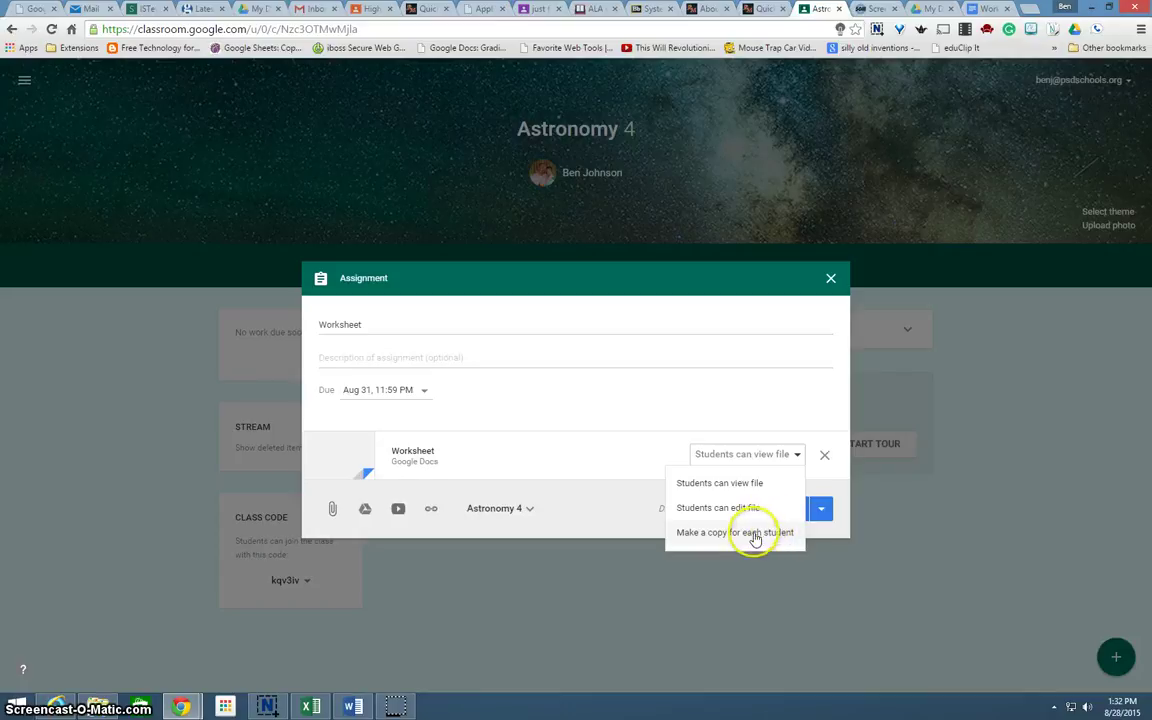
{"action": "left_click", "coordinate": [751, 537]}
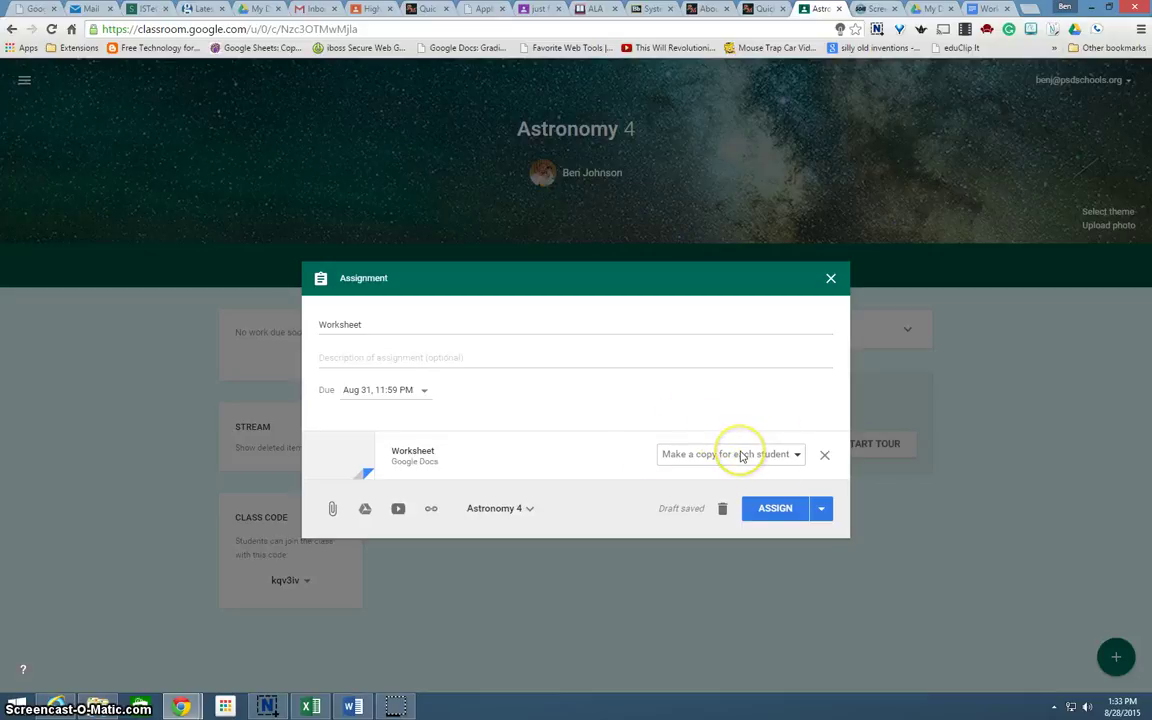
{"action": "left_click", "coordinate": [797, 457]}
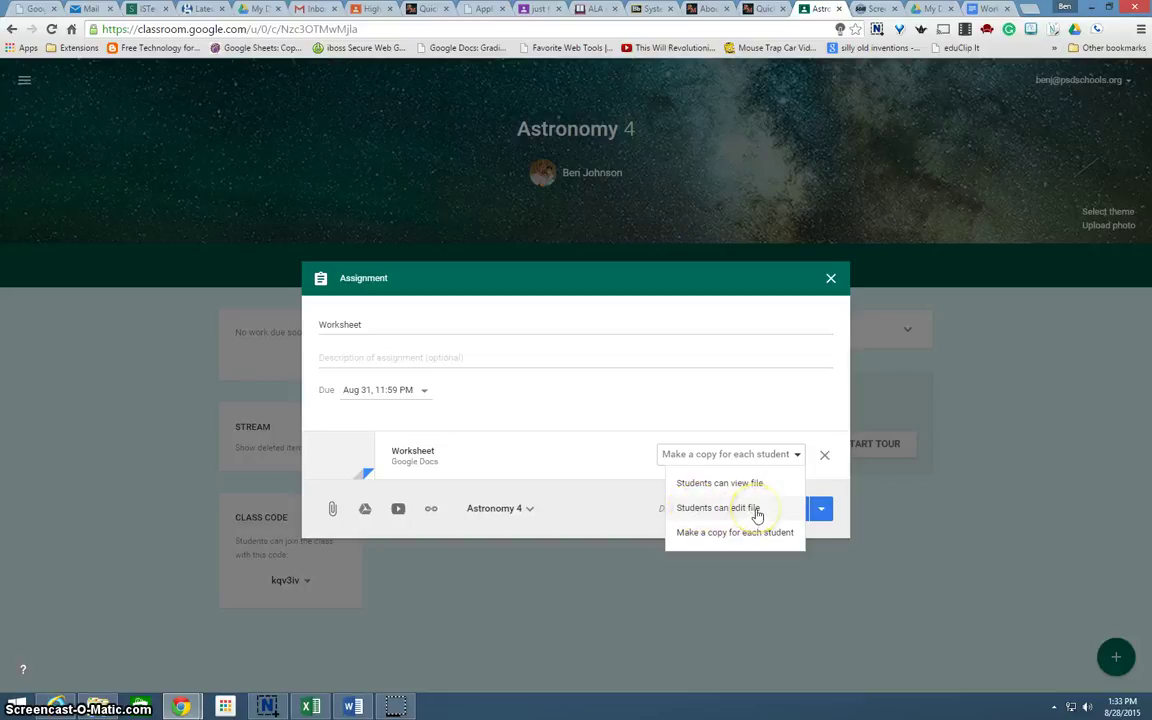
{"action": "left_click_drag", "start_coordinate": [747, 536], "coordinate": [723, 540]}
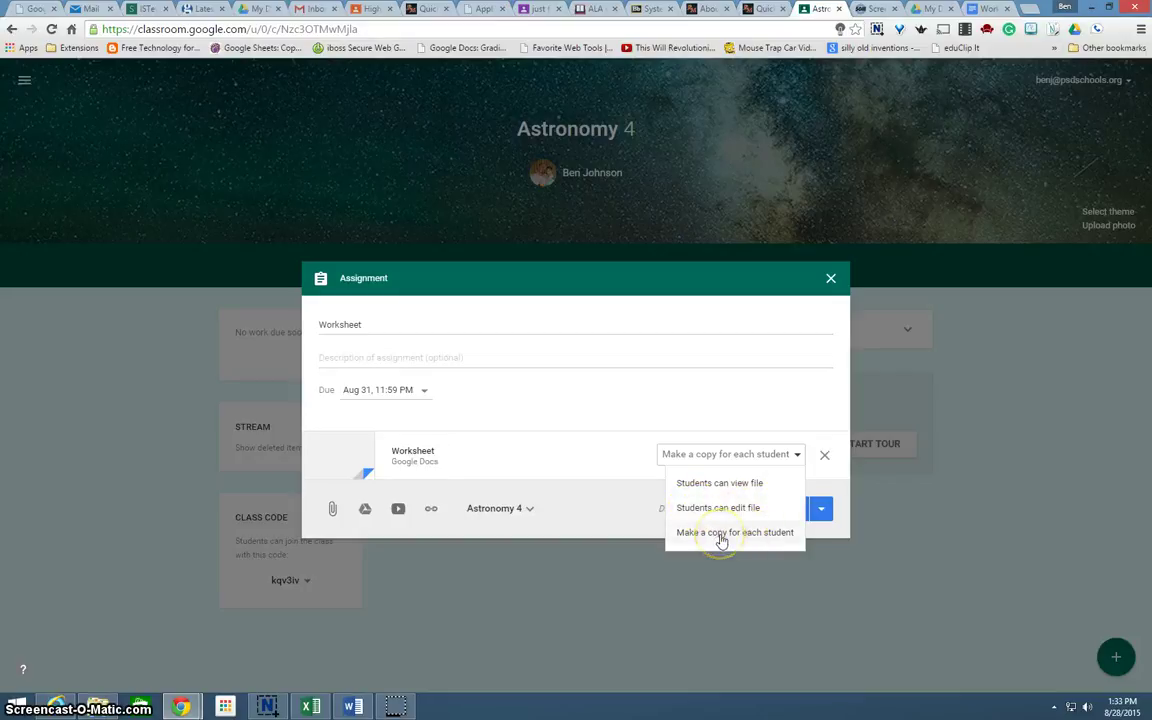
{"action": "left_click", "coordinate": [721, 538]}
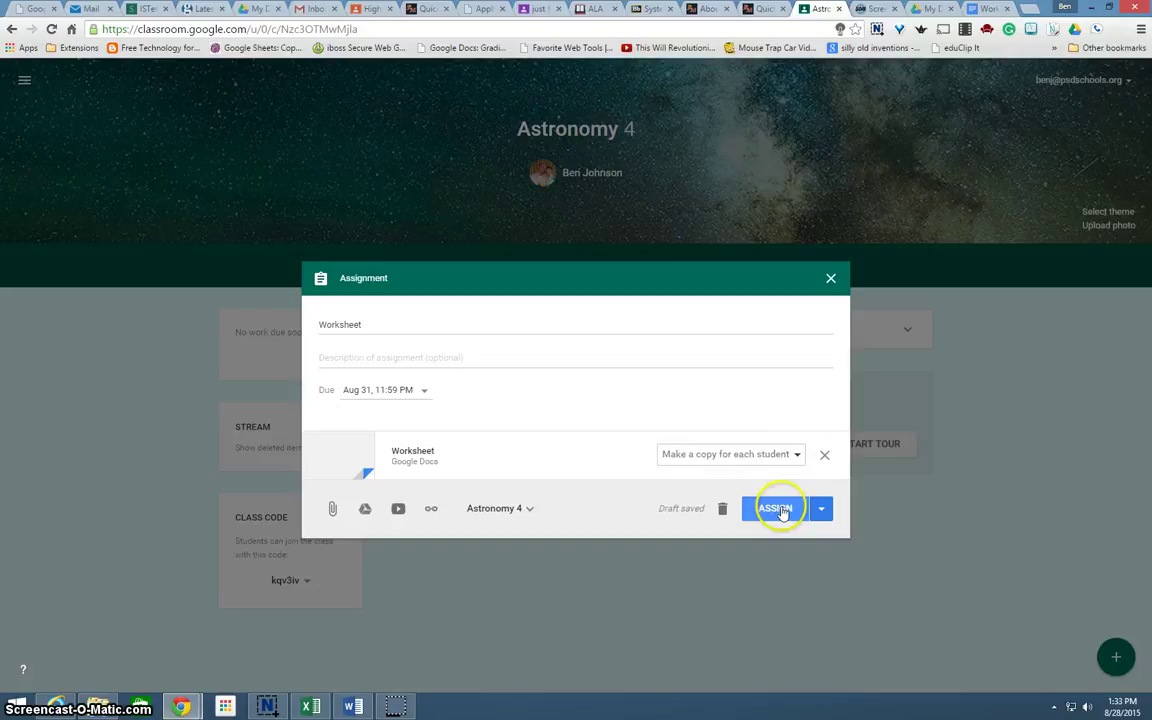
{"action": "left_click", "coordinate": [781, 510]}
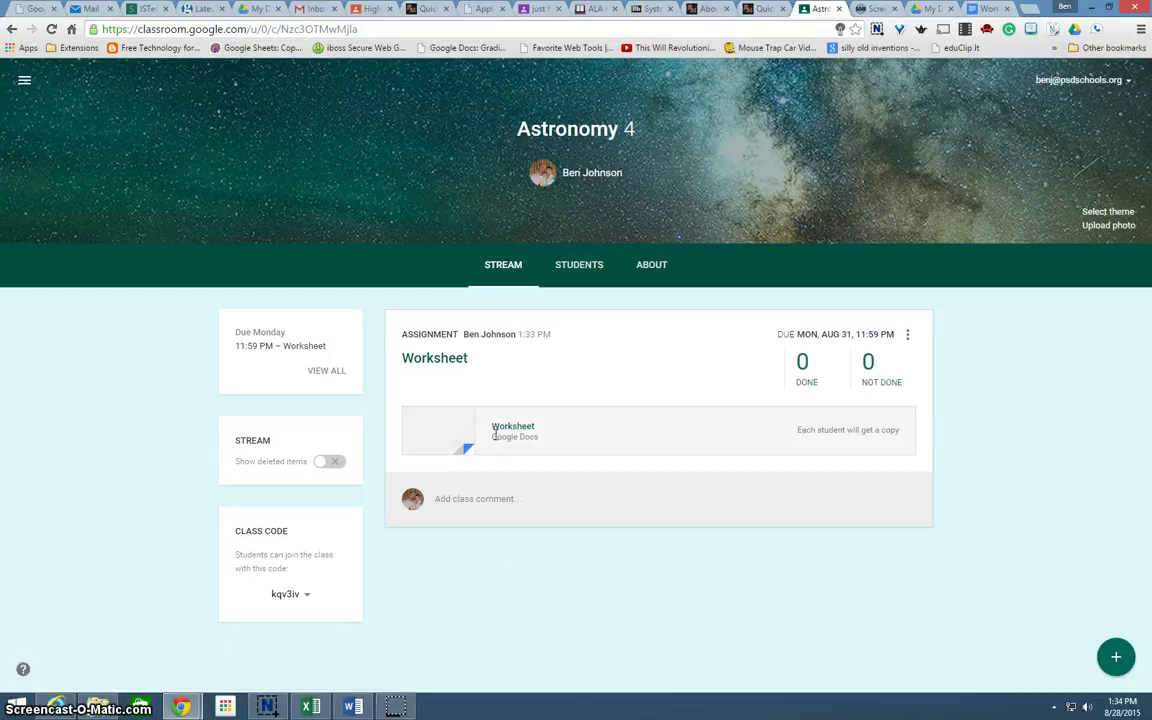
Switch to the Worksheet Google Doc with its empty numbered list 1–3
{"action": "left_click", "coordinate": [993, 8]}
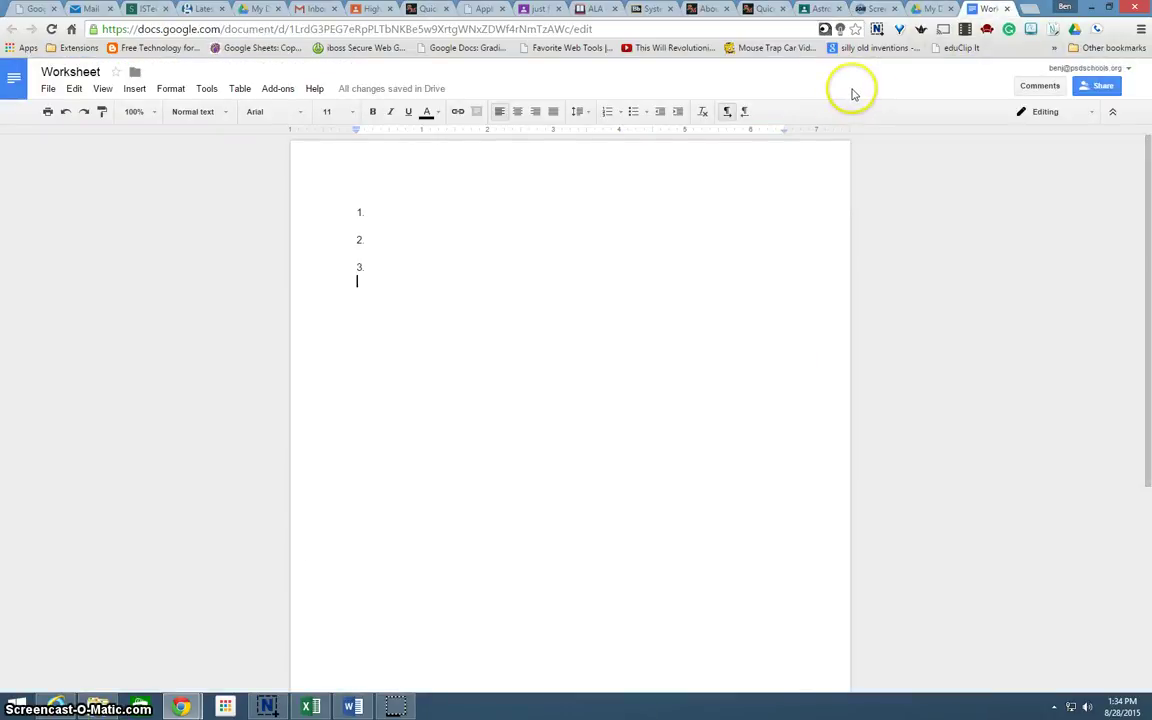
After a quick look at the class stream, switch the Worksheet doc to Suggesting mode
{"action": "left_click", "coordinate": [820, 9]}
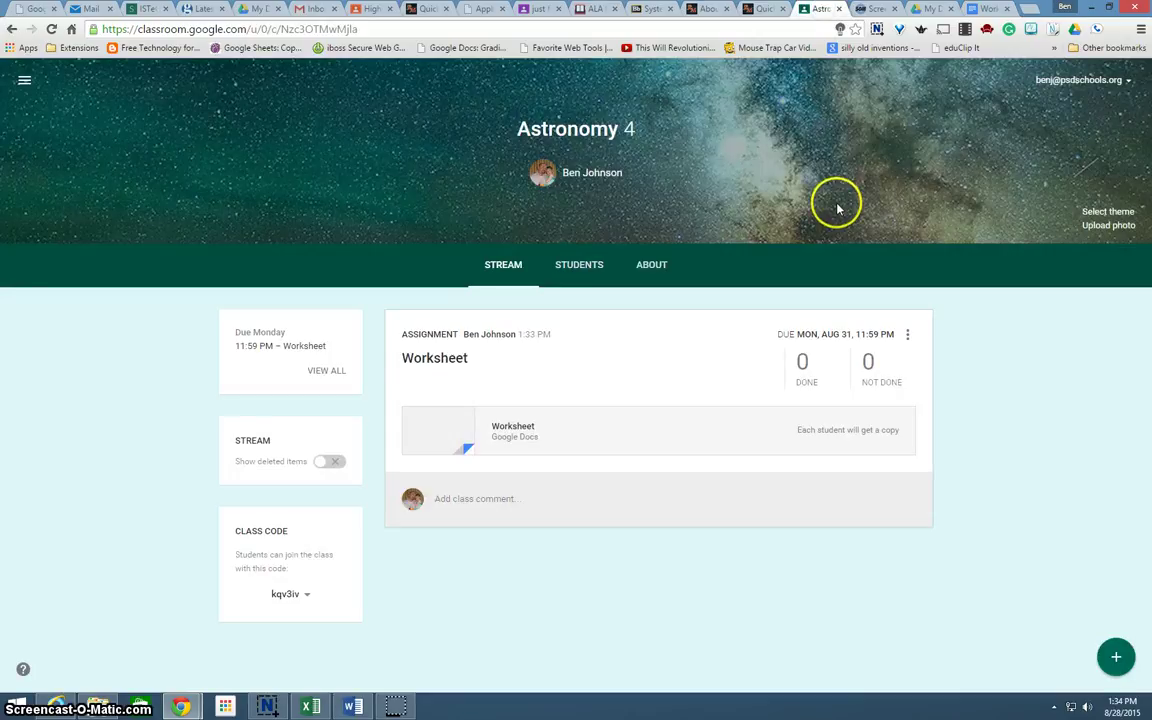
{"action": "left_click", "coordinate": [806, 382]}
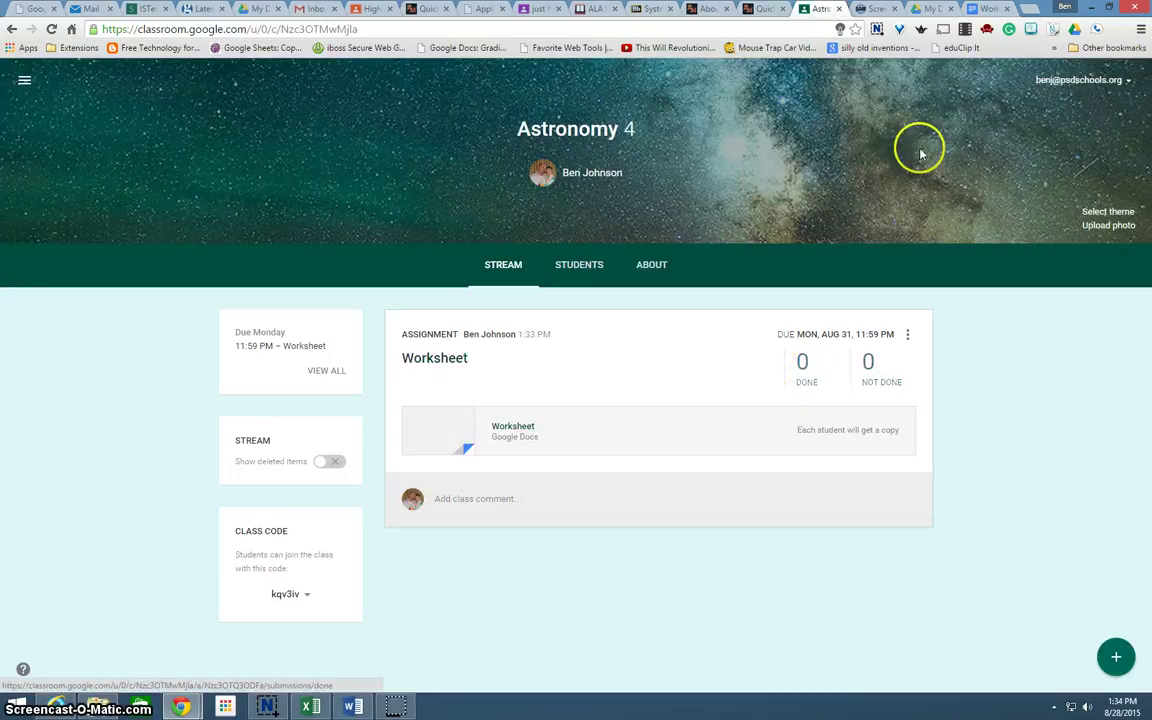
{"action": "left_click", "coordinate": [987, 9]}
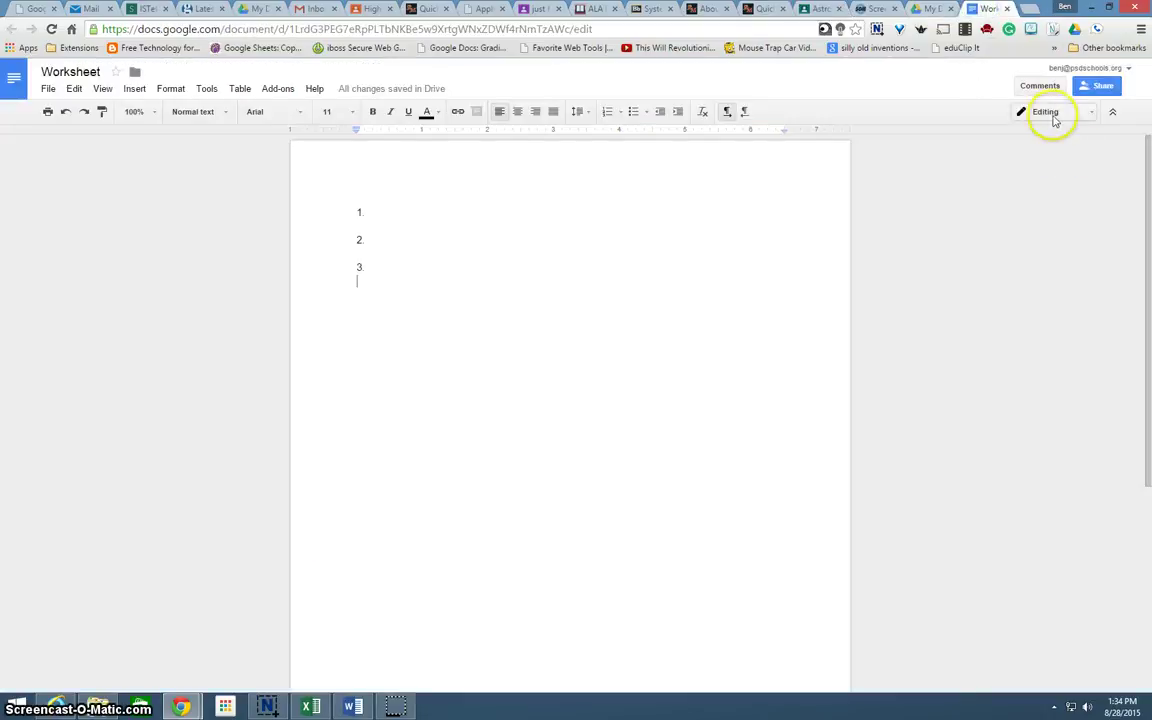
{"action": "left_click", "coordinate": [1093, 113]}
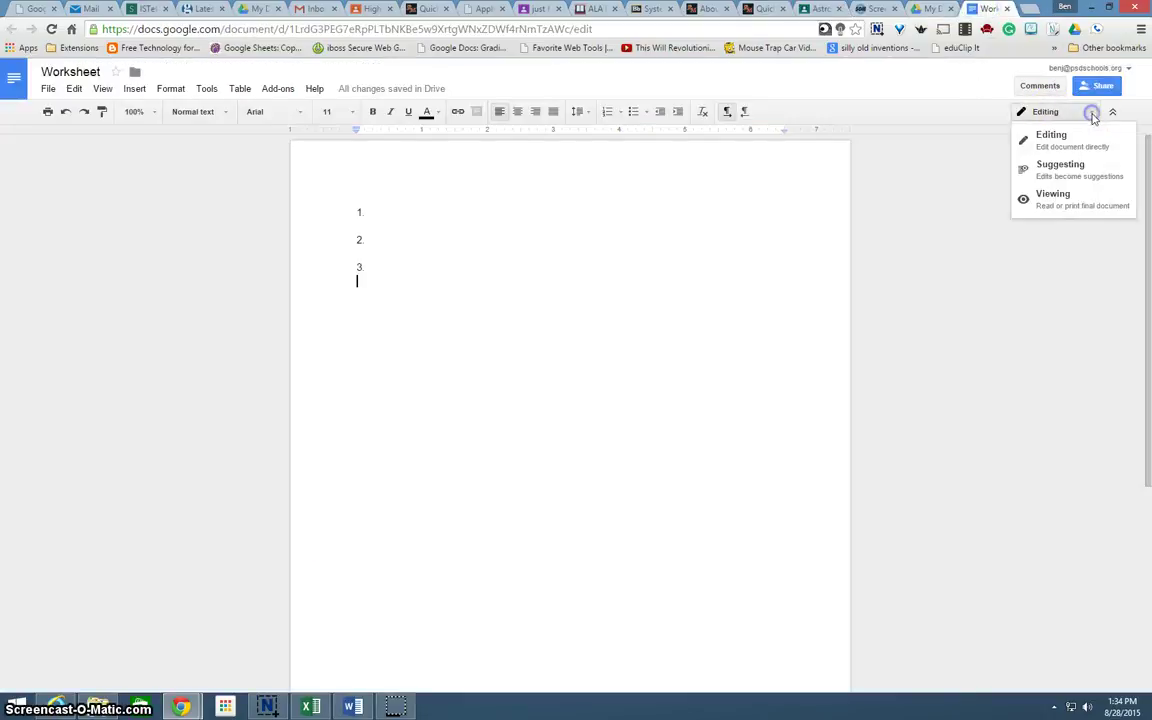
{"action": "left_click", "coordinate": [1062, 168]}
Return to the Astronomy 4 stream, where the Worksheet assignment shows 0 done and 0 not done
{"action": "left_click", "coordinate": [496, 324]}
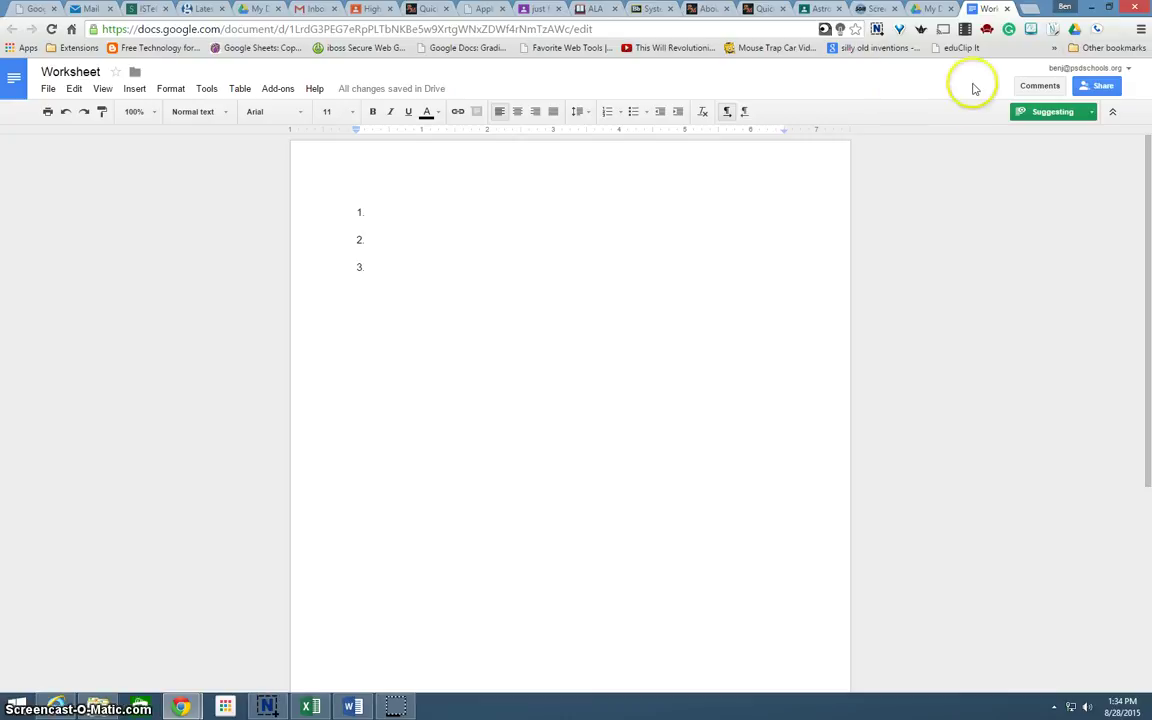
{"action": "left_click", "coordinate": [882, 82]}
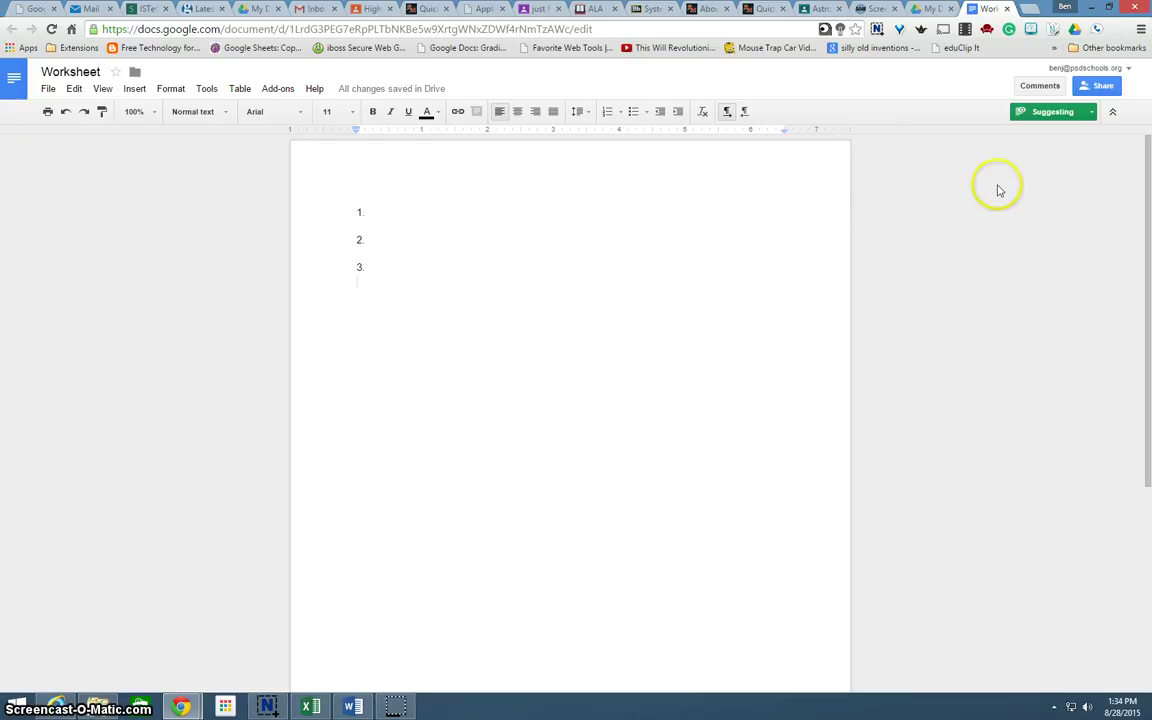
{"action": "left_click", "coordinate": [818, 9]}
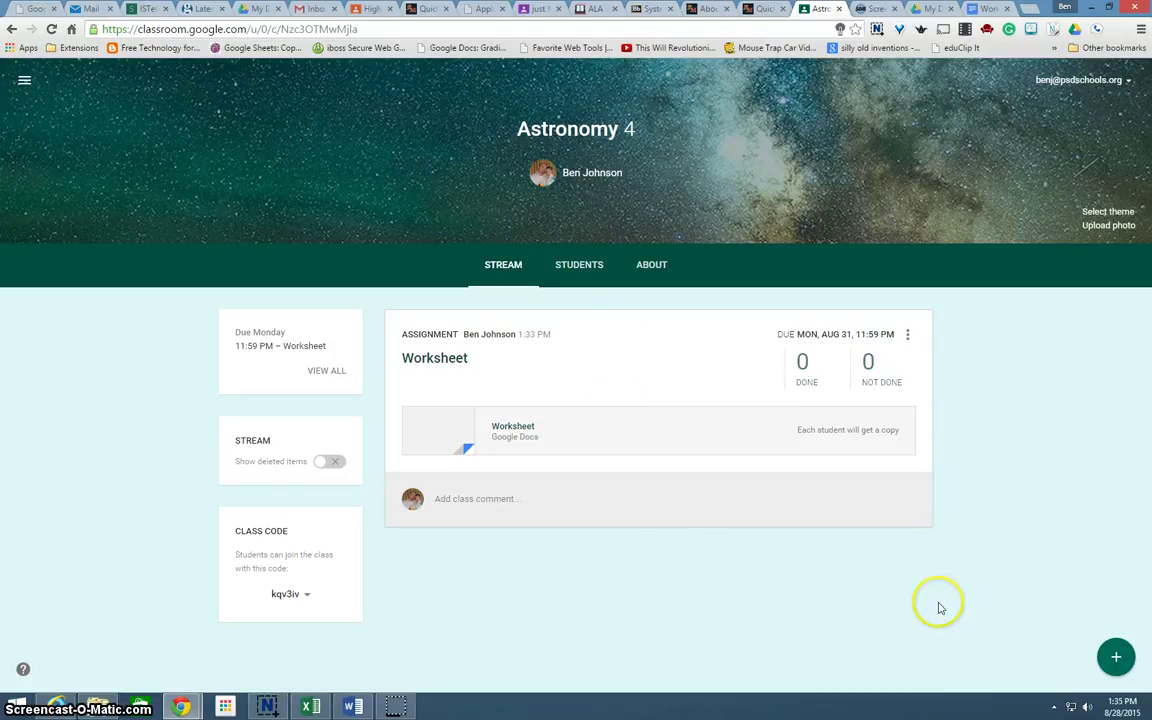
{"action": "mouse_move", "coordinate": [1118, 660]}
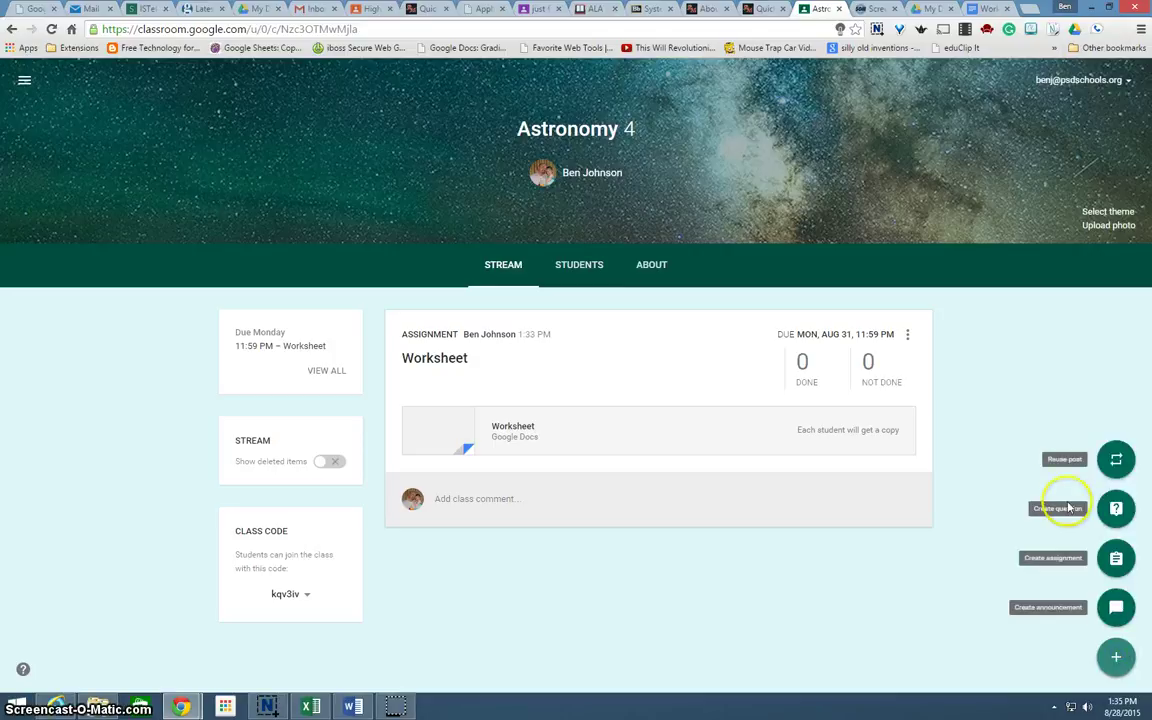
Start a new question titled 'Tell me something you liked about today's class.'
{"action": "left_click", "coordinate": [1113, 510]}
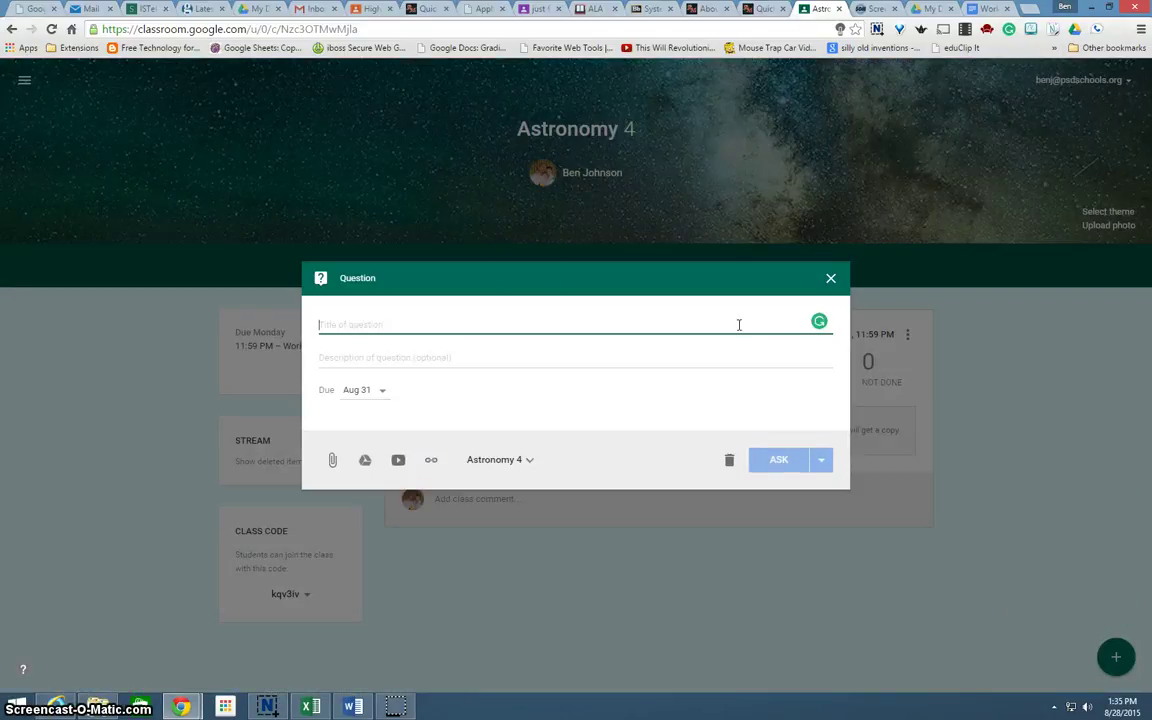
{"action": "left_click", "coordinate": [398, 310]}
{"action": "type", "text": "Tell me something"}
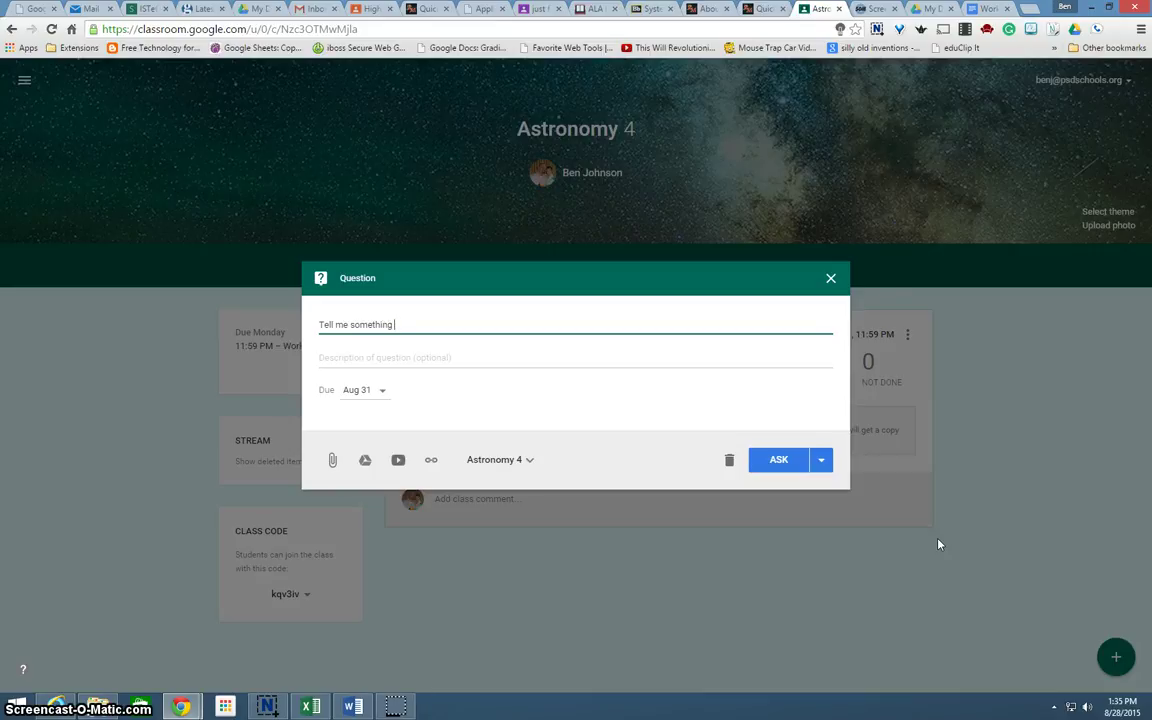
{"action": "type", "text": " you liked about today's class"}
{"action": "left_click", "coordinate": [546, 372]}
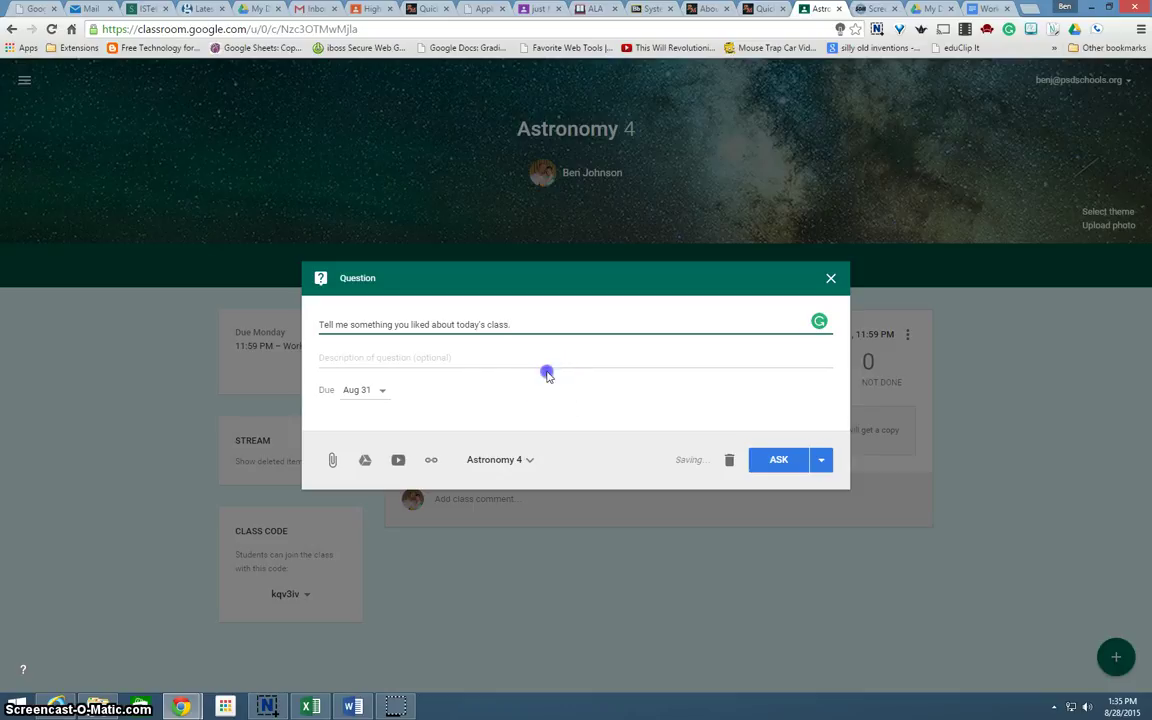
Stop students from seeing each other's answers and post the question, due Aug 31
{"action": "left_click", "coordinate": [779, 460]}
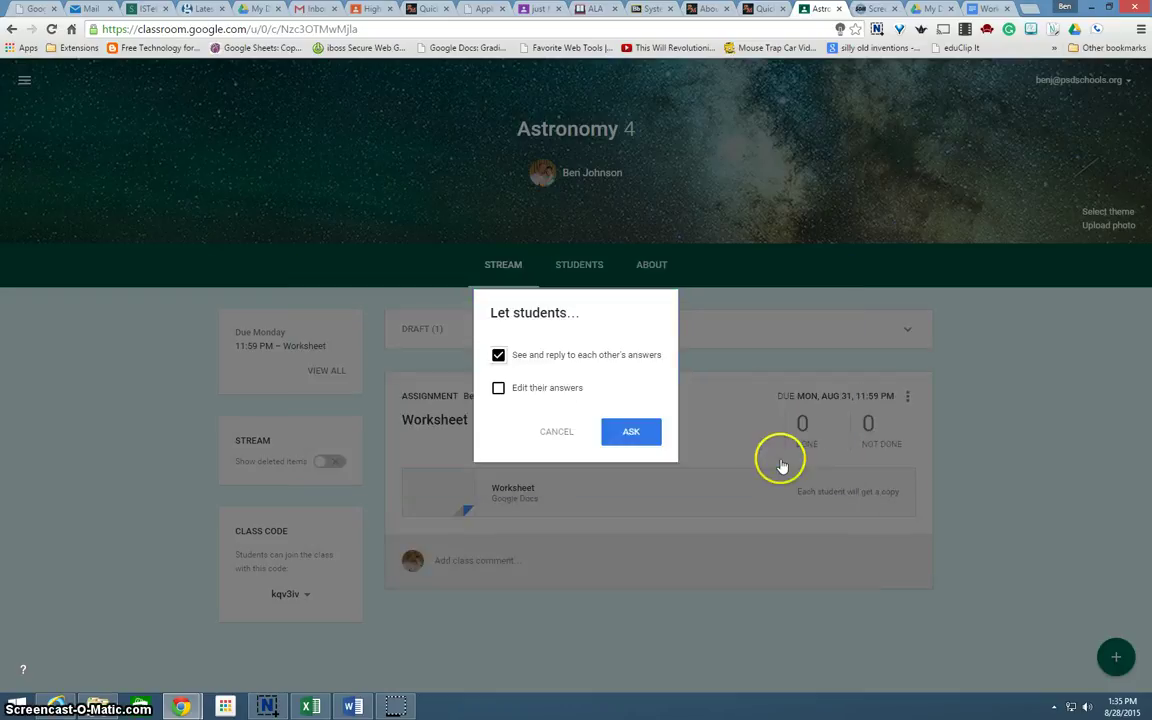
{"action": "left_click", "coordinate": [498, 355]}
{"action": "left_click", "coordinate": [498, 355]}
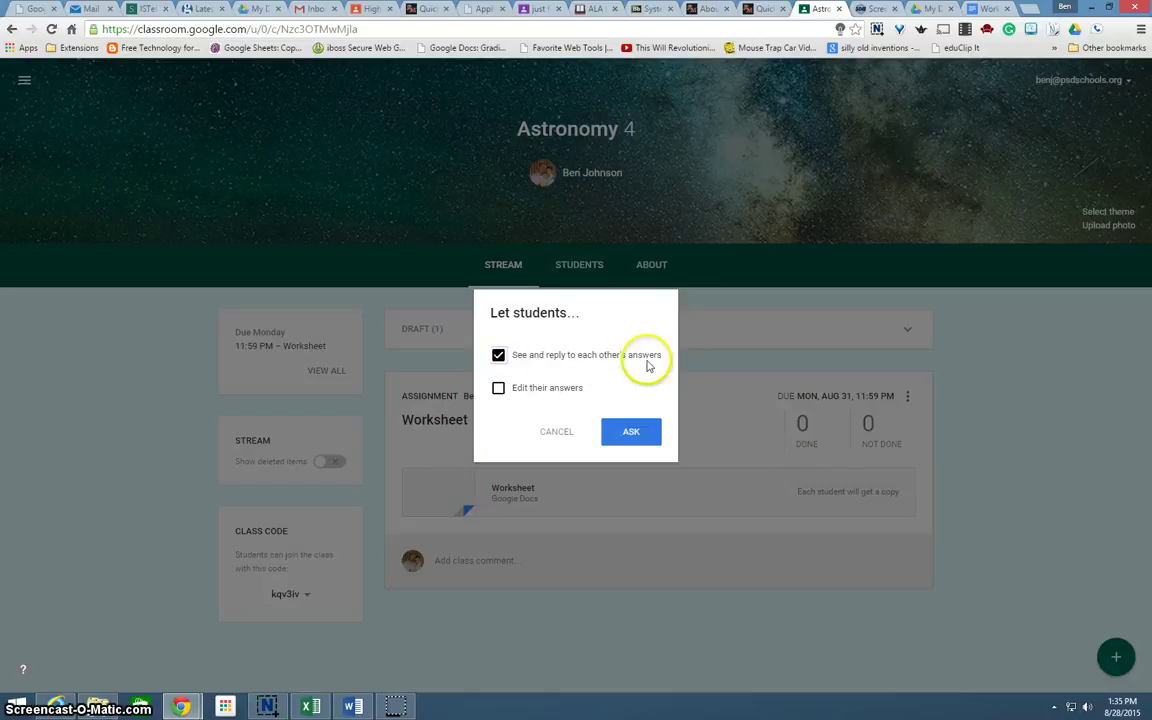
{"action": "left_click", "coordinate": [498, 356]}
{"action": "left_click", "coordinate": [628, 431]}
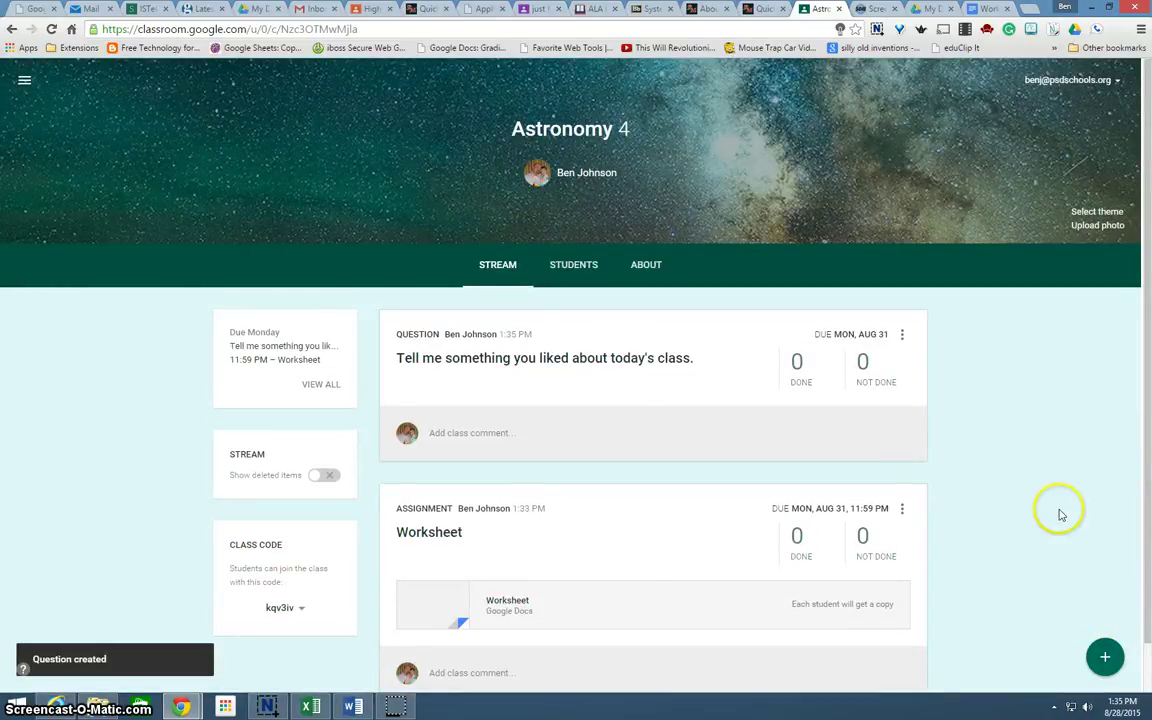
Look over the About page and its Add materials option, then the Students page with the join code
{"action": "left_click", "coordinate": [652, 268]}
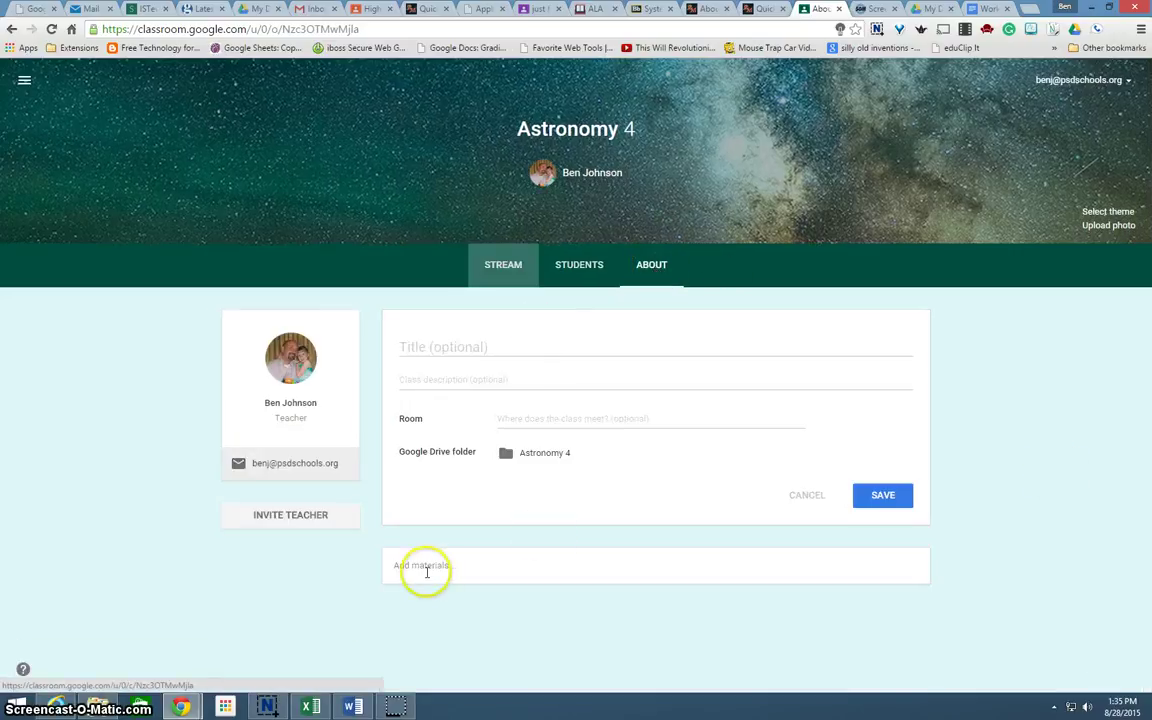
{"action": "left_click", "coordinate": [467, 568]}
{"action": "left_click", "coordinate": [408, 588]}
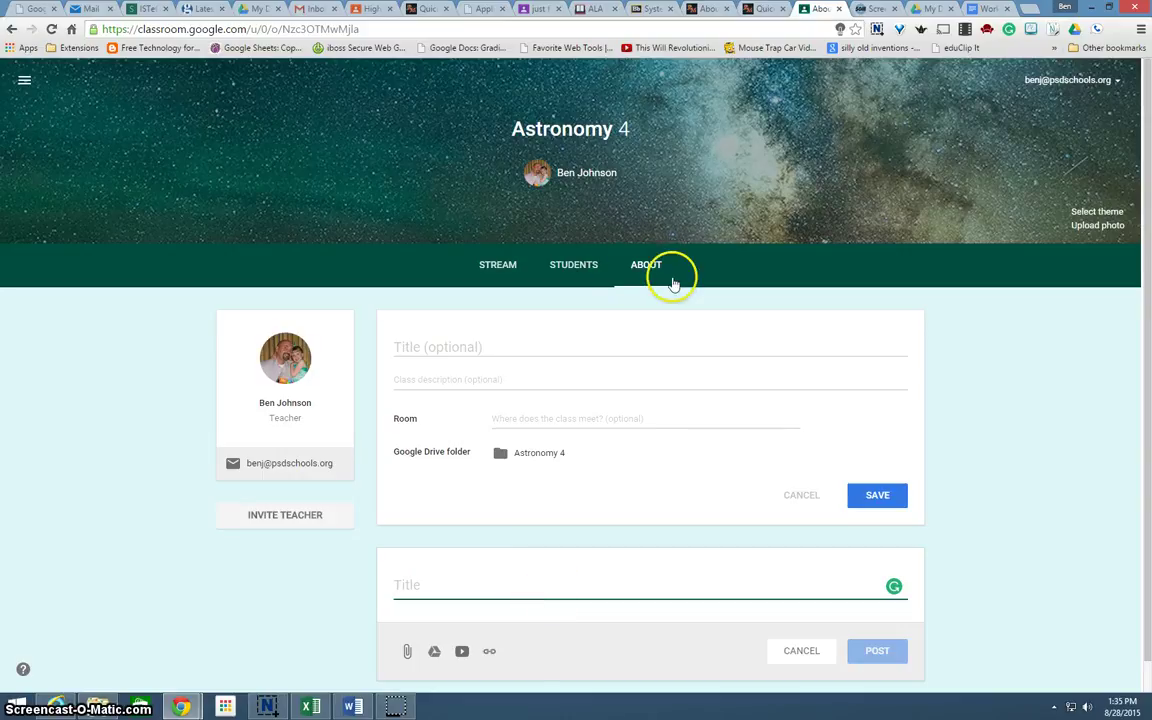
{"action": "left_click", "coordinate": [586, 269]}
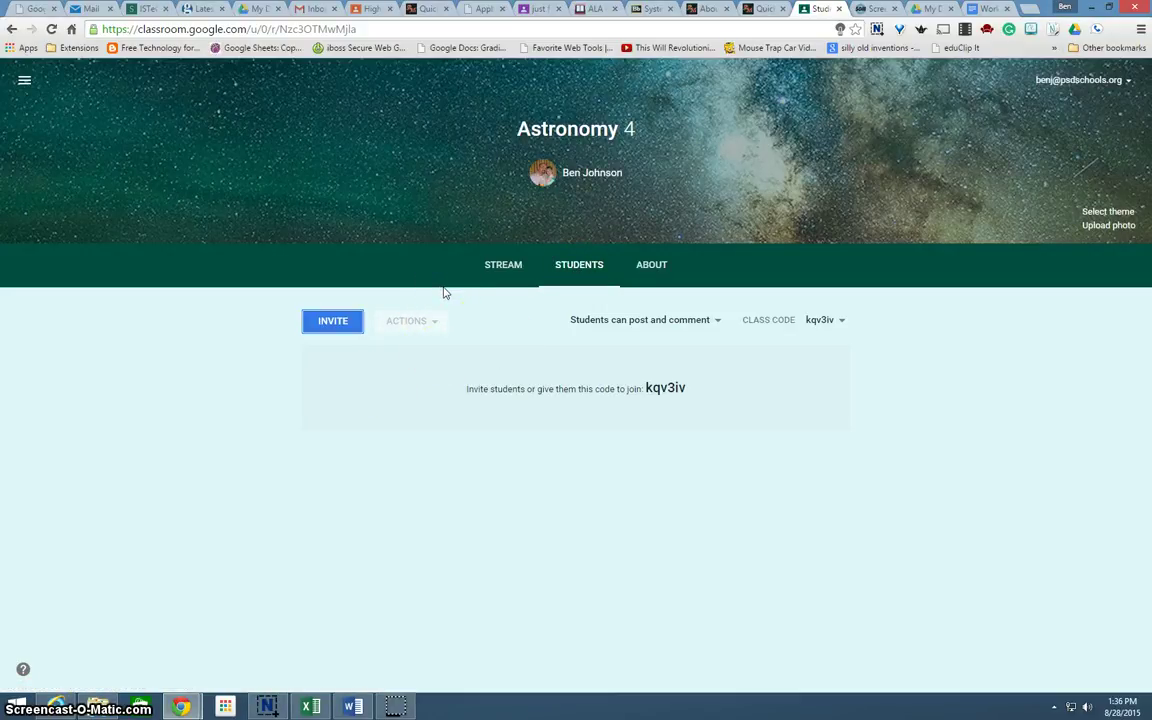
{"action": "left_click", "coordinate": [506, 267]}
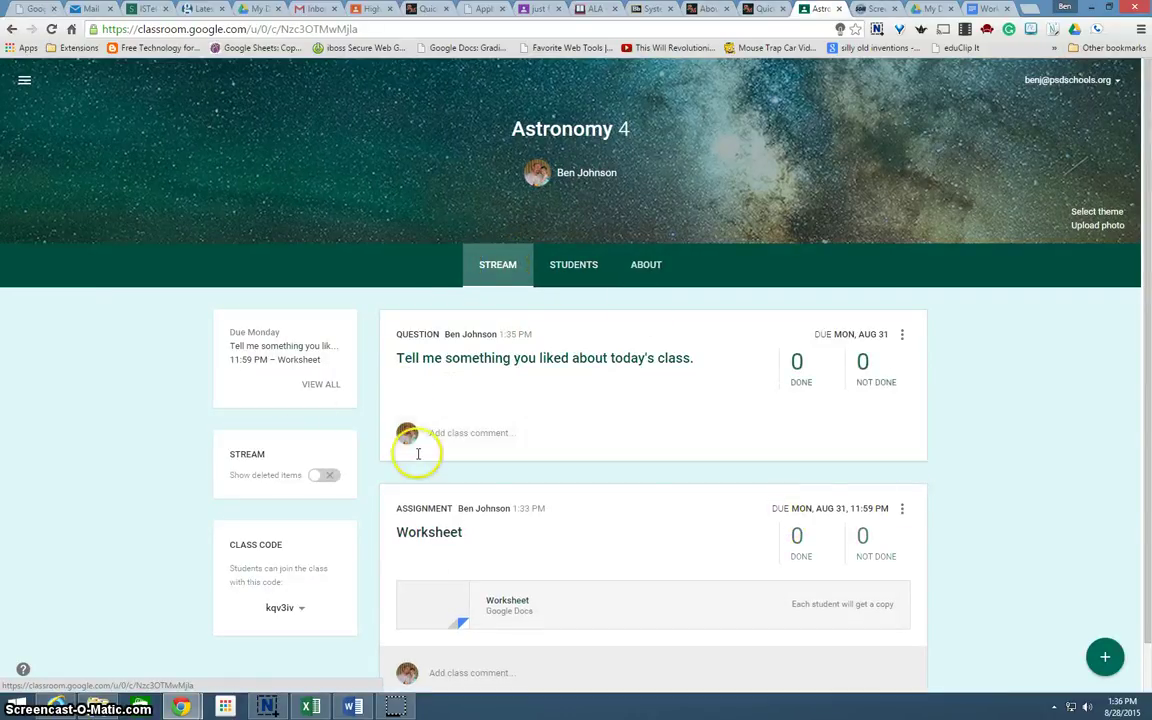
View the Astronomy 4 stream listing the new question and the Worksheet assignment, both due Aug 31
{"action": "left_click", "coordinate": [1048, 503]}
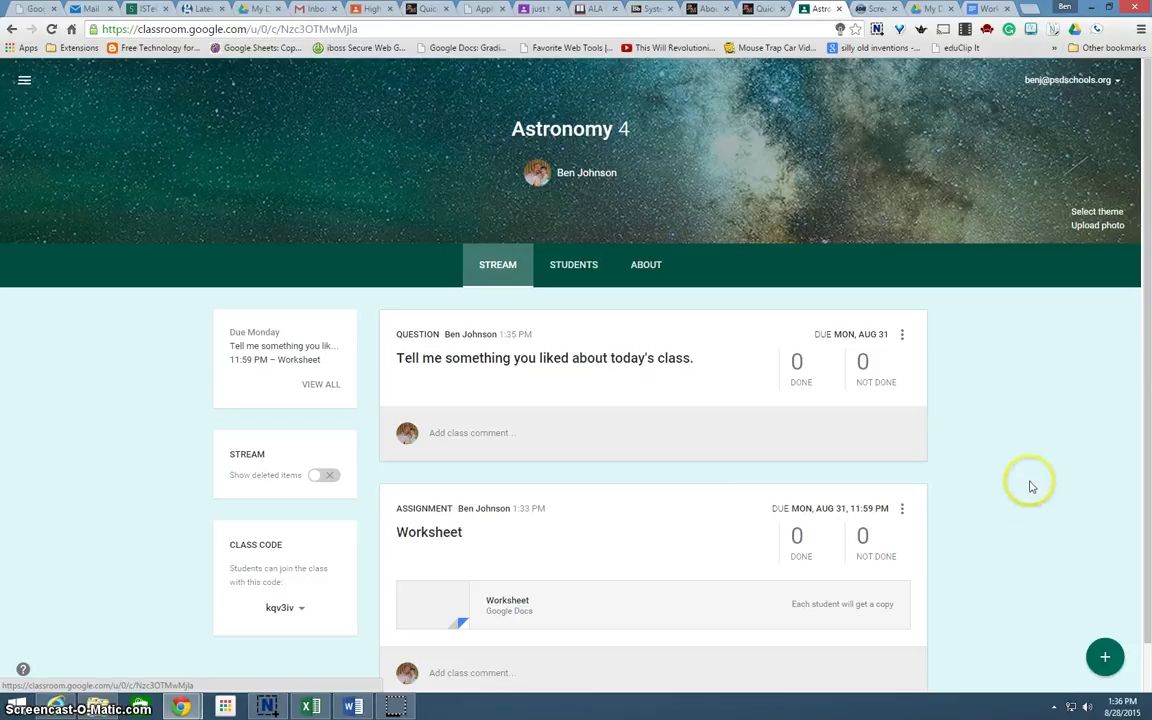